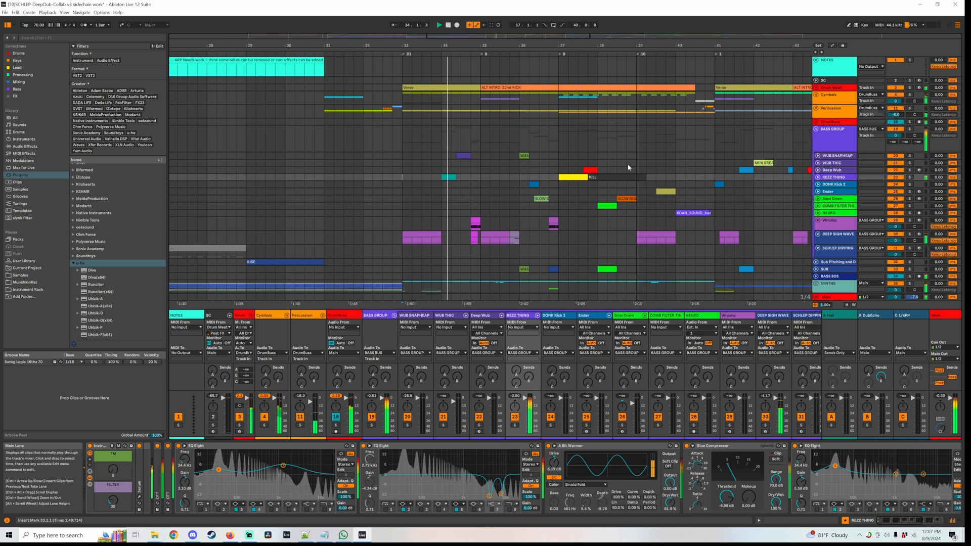
Expand the REZZ THING track within the bass group and select it
left_click(817, 177)
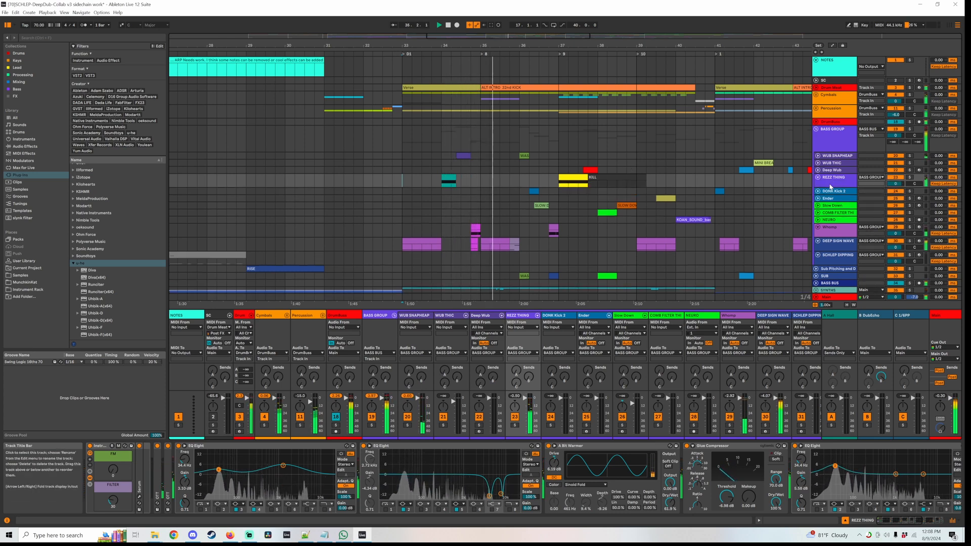
left_click(830, 187)
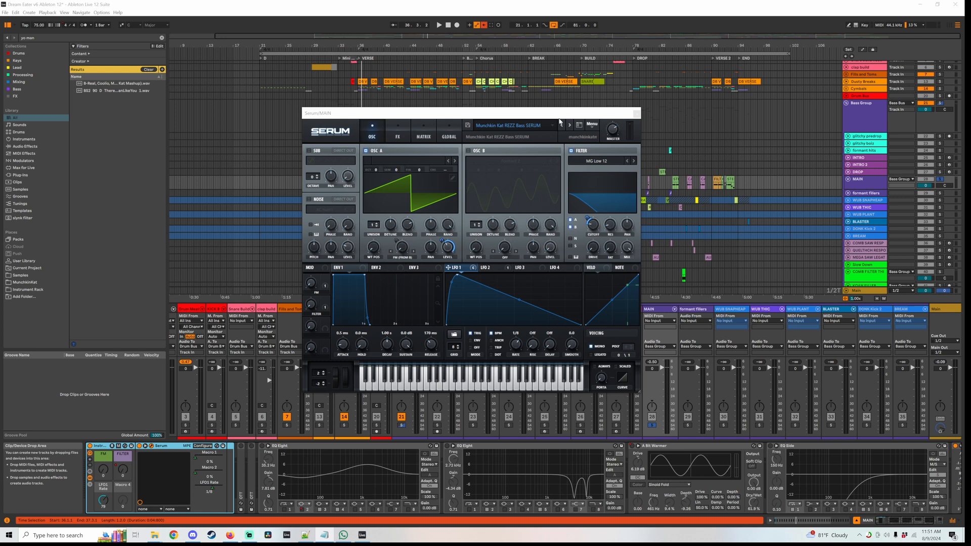
Review the MAIN track's effects chain after Serum, from the EQ Eights through EQ Side to the Glue Compressor
left_click_drag(549, 116, 617, 104)
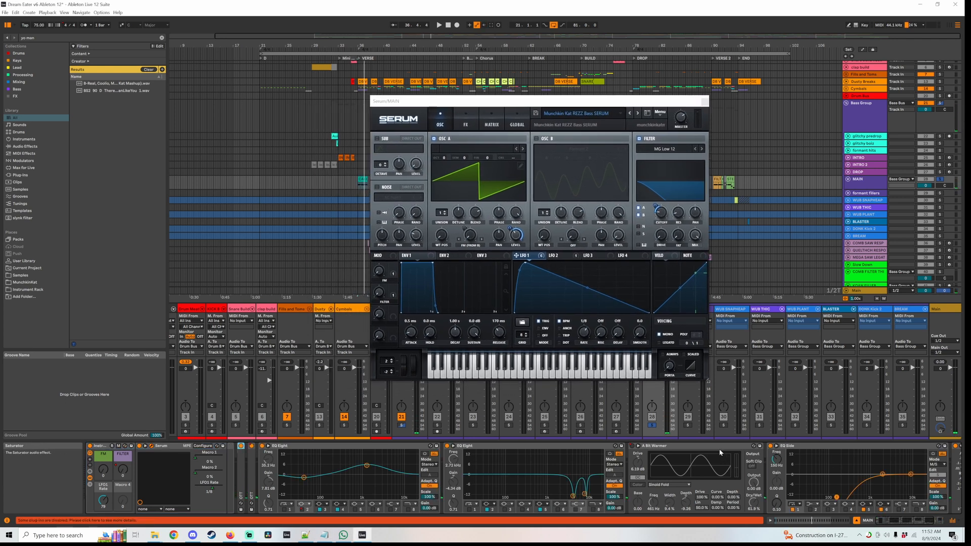
left_click(470, 447, "shift")
scroll(763, 453, "right", 3)
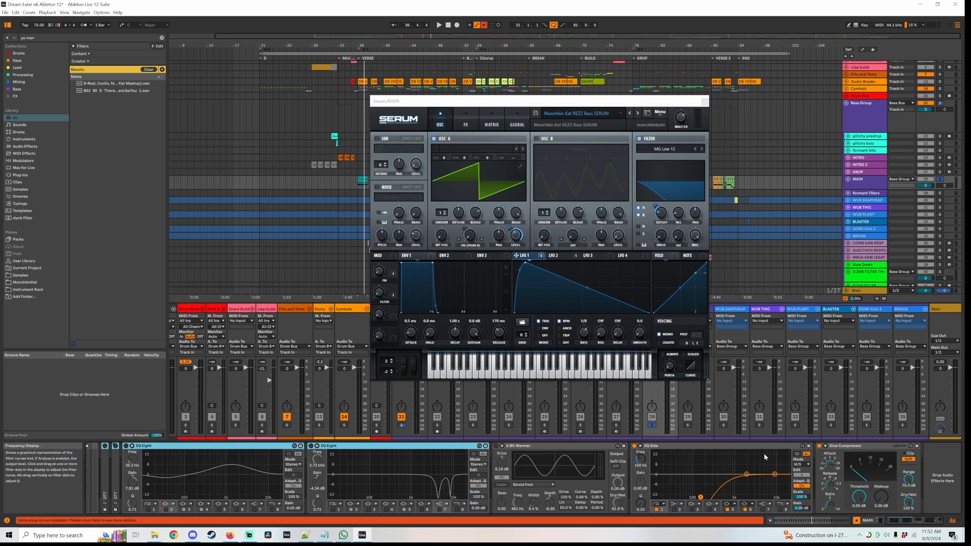
left_click(636, 446)
left_click(634, 446)
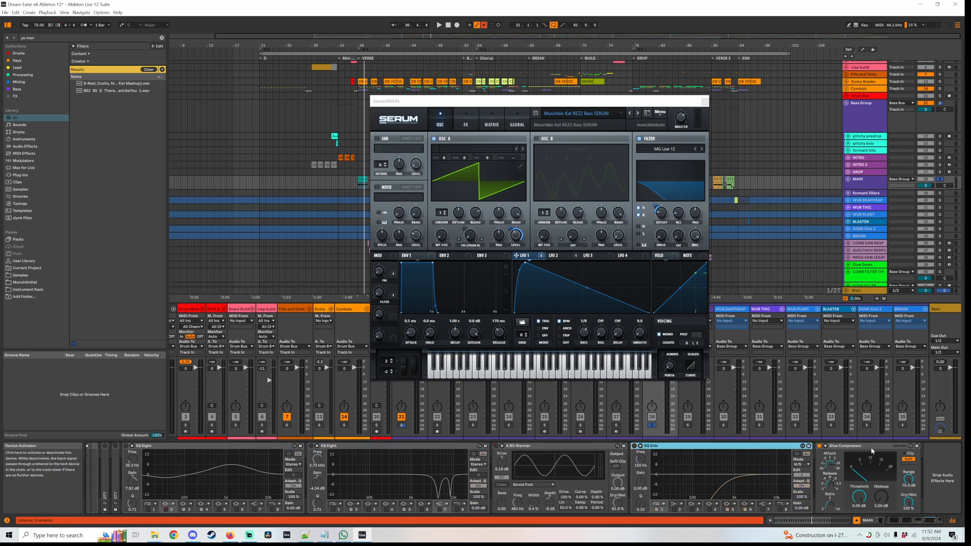
left_click(900, 461)
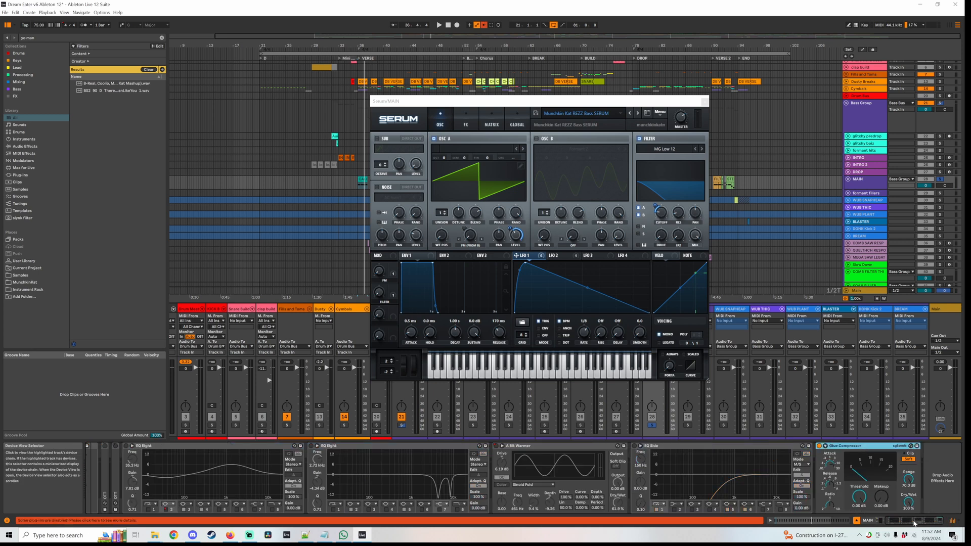
Compare the LFO 2 and LFO 1 shapes in Serum
left_click_drag(533, 103, 497, 108)
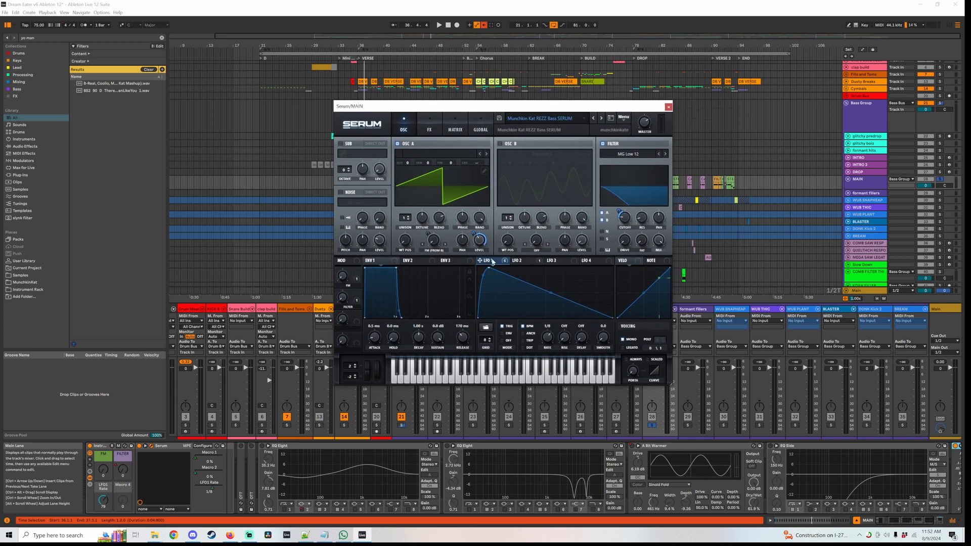
left_click(523, 262)
left_click(490, 262)
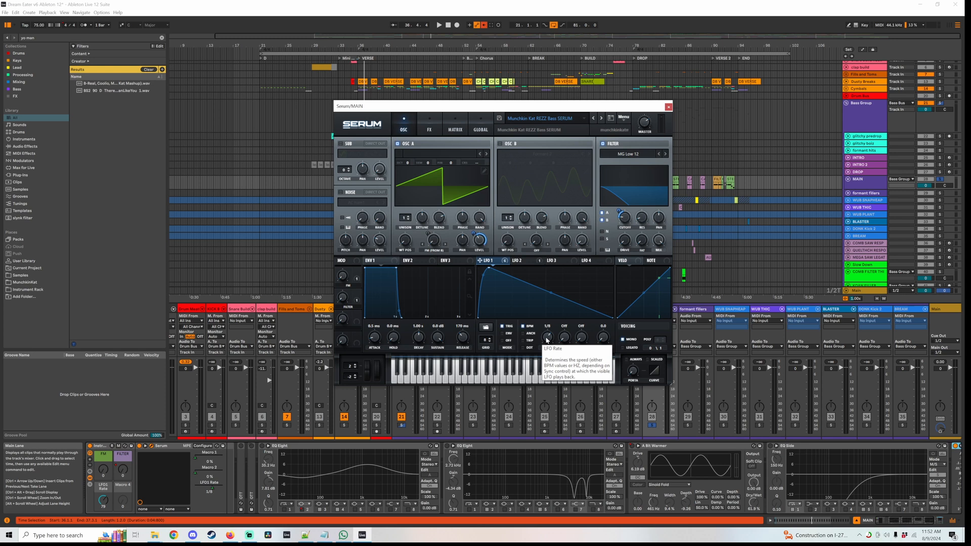
Expose Serum's LFO2 Rate as a configured parameter, map it to the LFO1 Rate macro, and test the macro knob
left_click(203, 446)
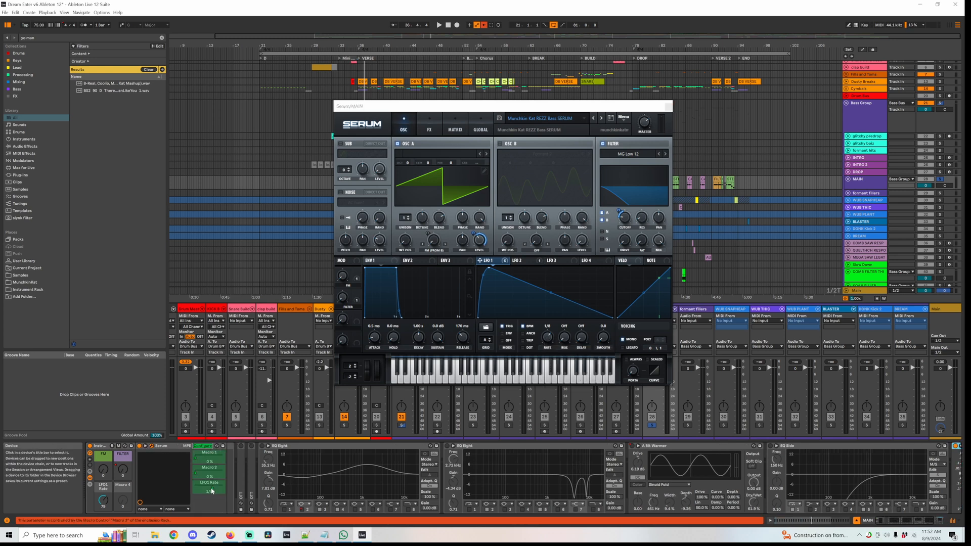
left_click(204, 447)
right_click(212, 504)
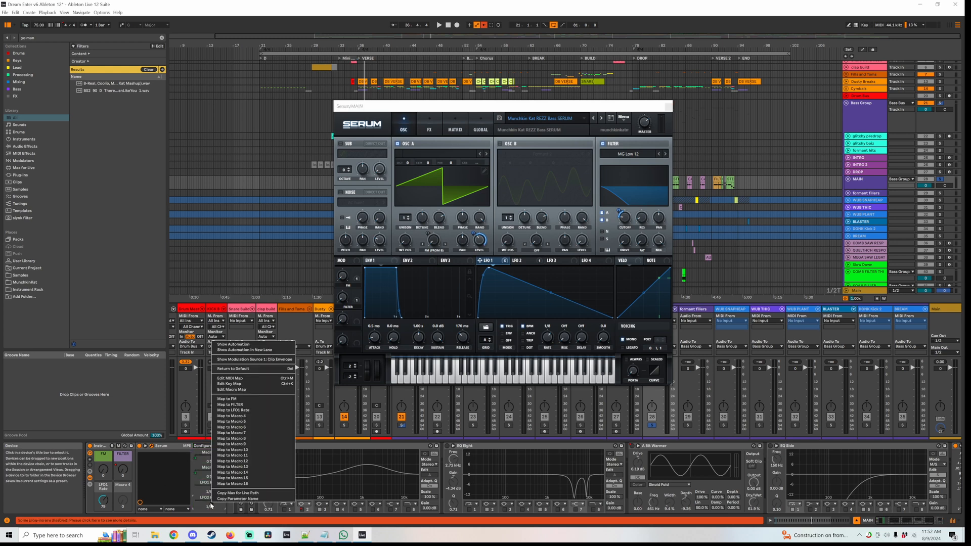
left_click(238, 409)
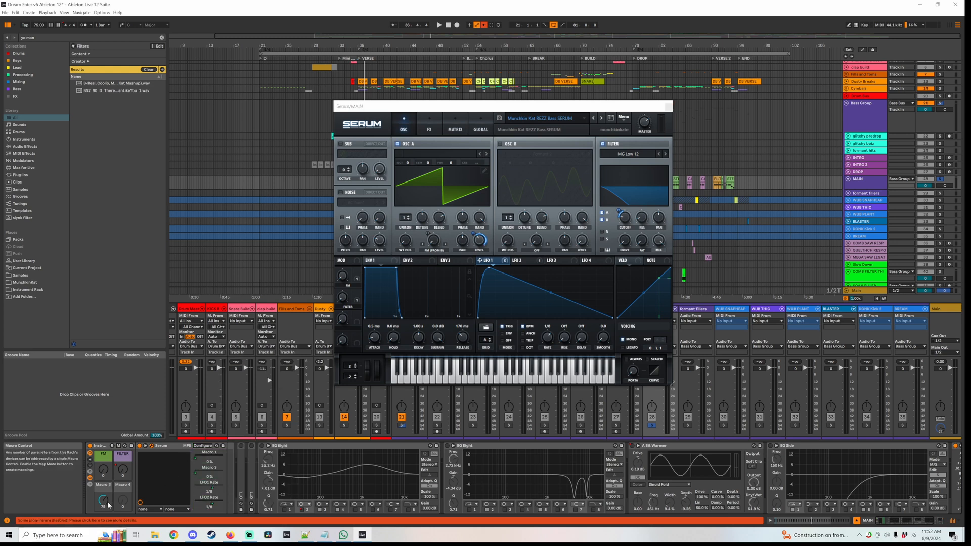
left_click_drag(103, 501, 103, 490)
left_click(519, 261)
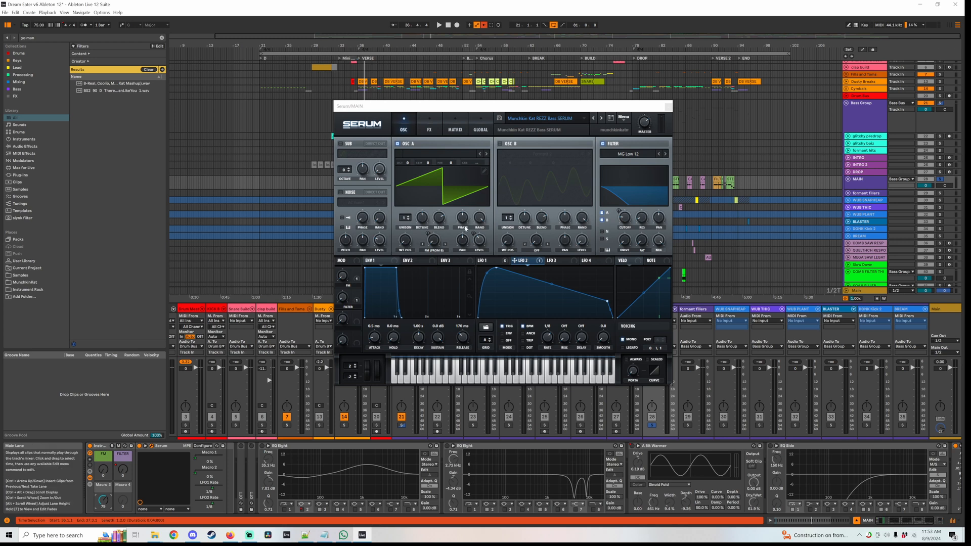
Audition the bass loop while adjusting the cutoff of Serum's MG Low 12 filter
key("space")
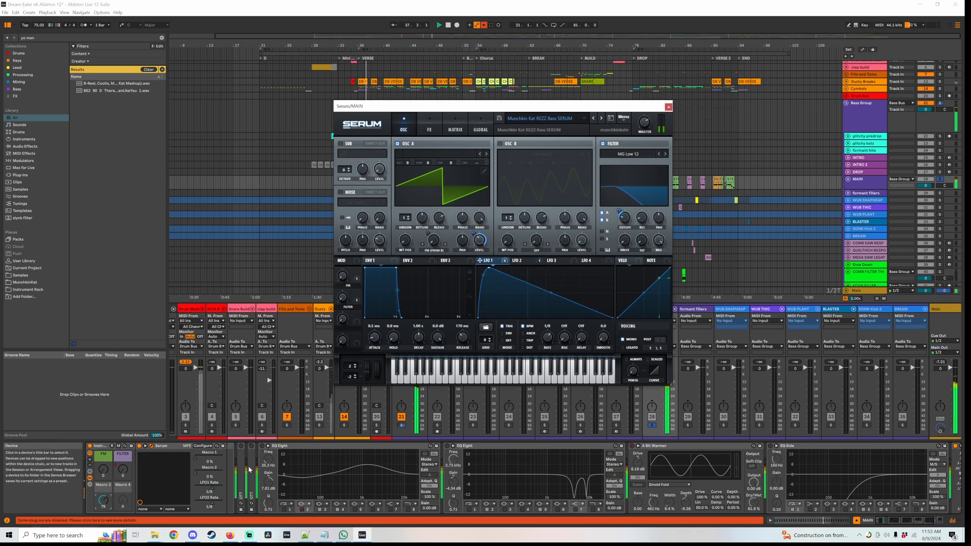
key("ctrl+l")
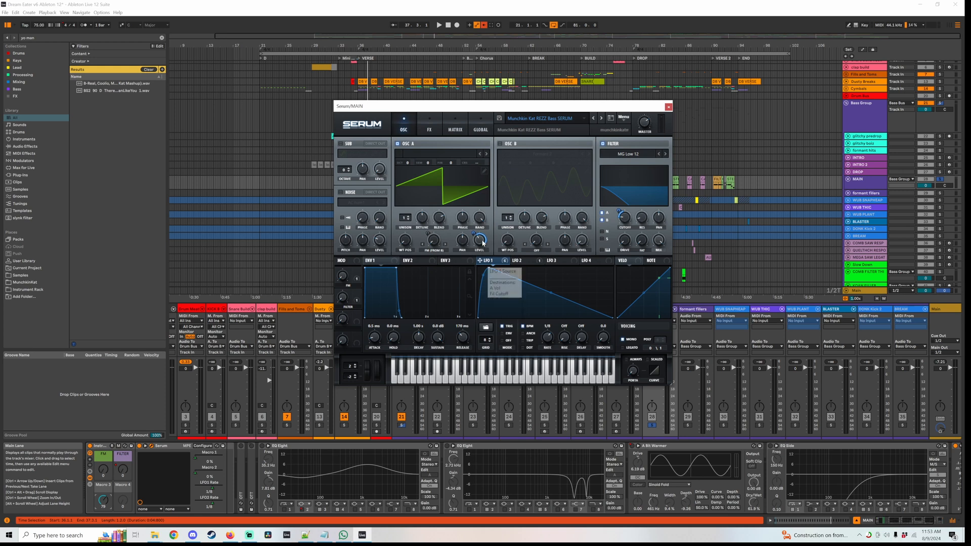
mouse_move(481, 243)
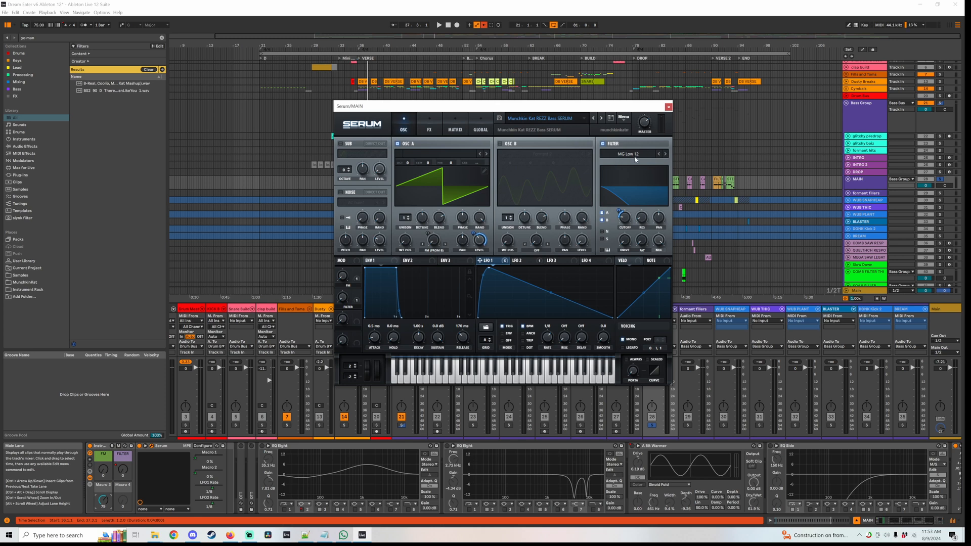
key("space")
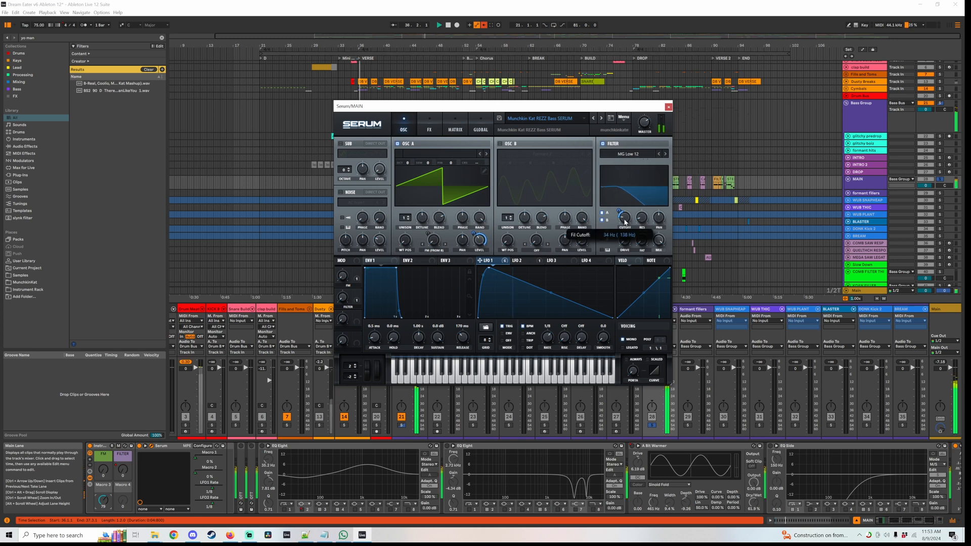
left_click_drag(627, 207, 639, 191)
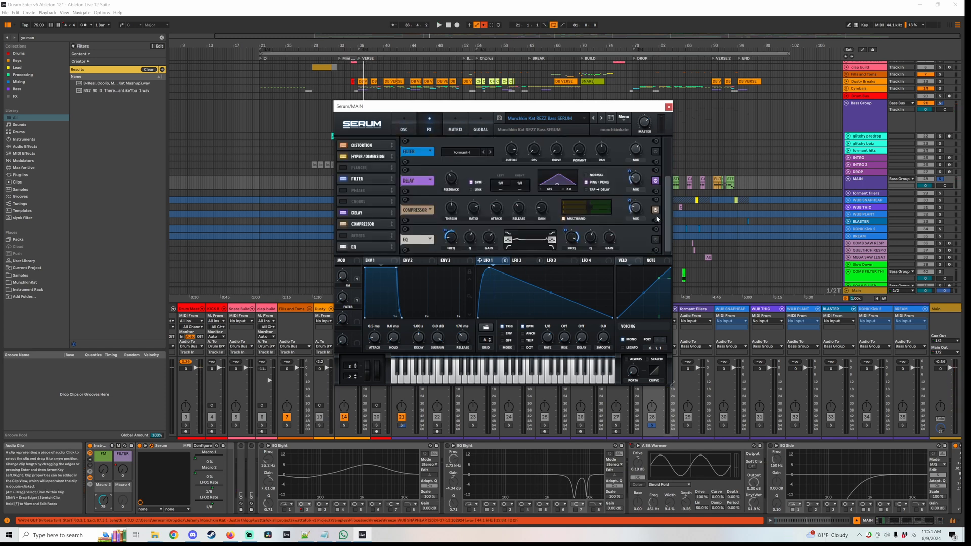
Turn off Serum's compressor, delay, hyper/dimension and distortion effects and play the bass loop dry
left_click(656, 209)
left_click(656, 181)
left_click_drag(669, 208, 673, 147)
left_click(655, 181)
left_click(656, 152)
key("space")
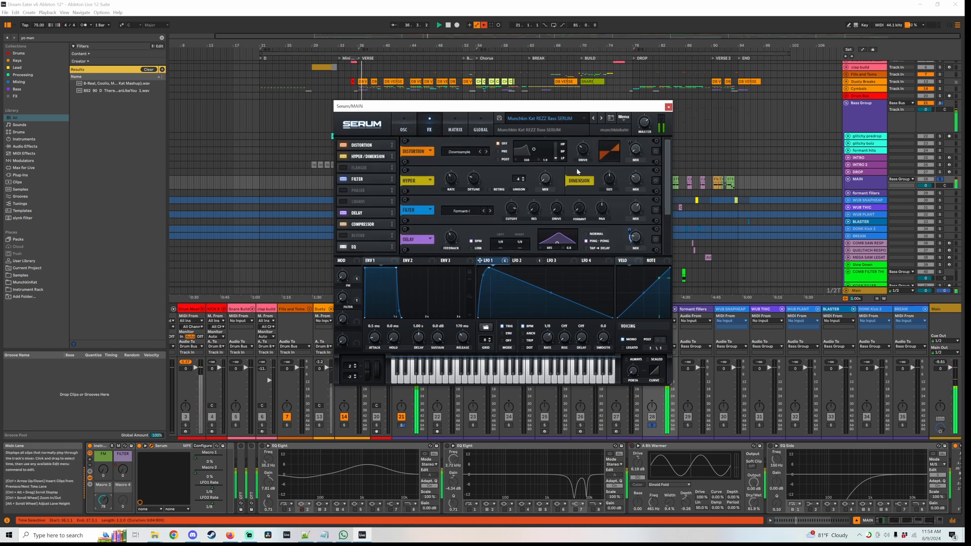
key("space")
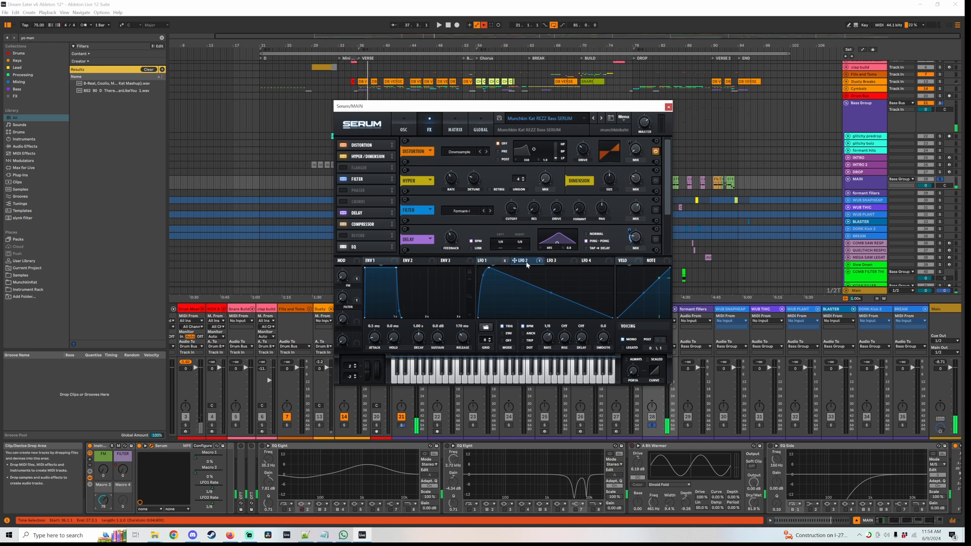
Adjust LFO 2's modulation depth on the Downsample distortion's mix while the bass loop plays
left_click(526, 262)
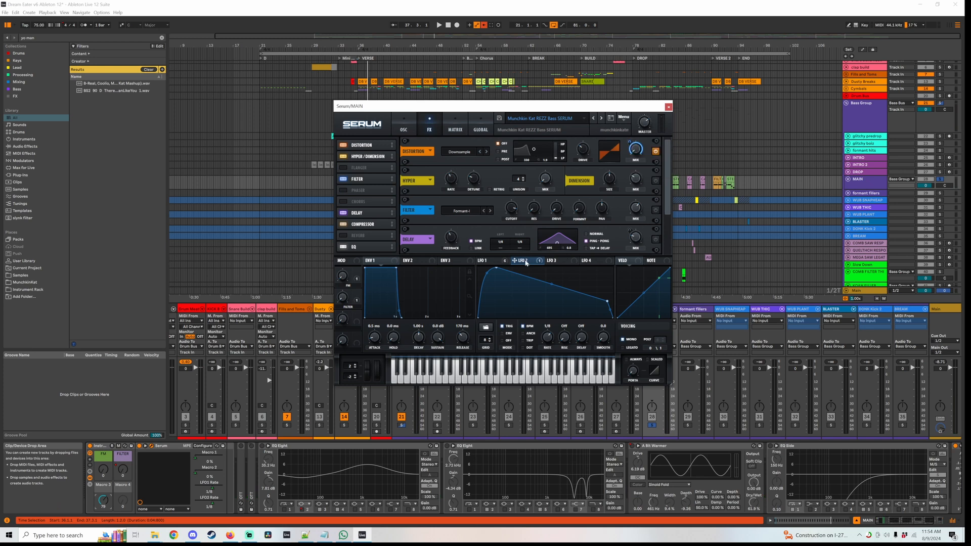
key("space")
mouse_move(632, 152)
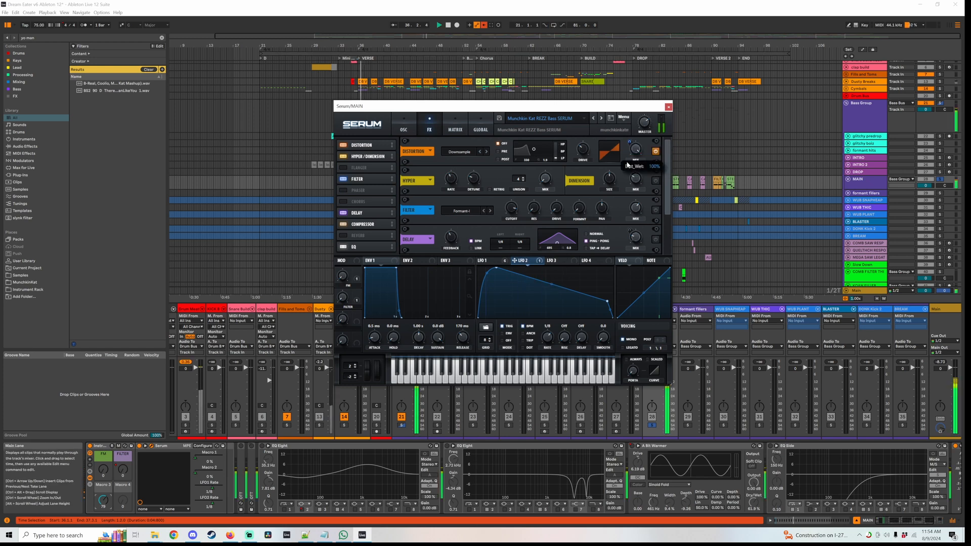
left_click_drag(628, 168, 627, 136)
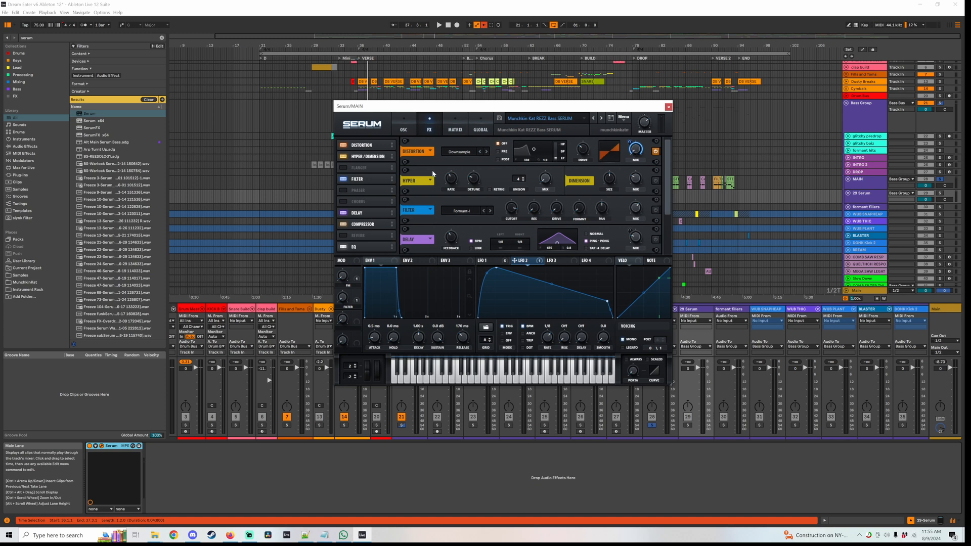
Switch on Serum's hyper/dimension effect and audition the bass loop
left_click(655, 181)
key("space")
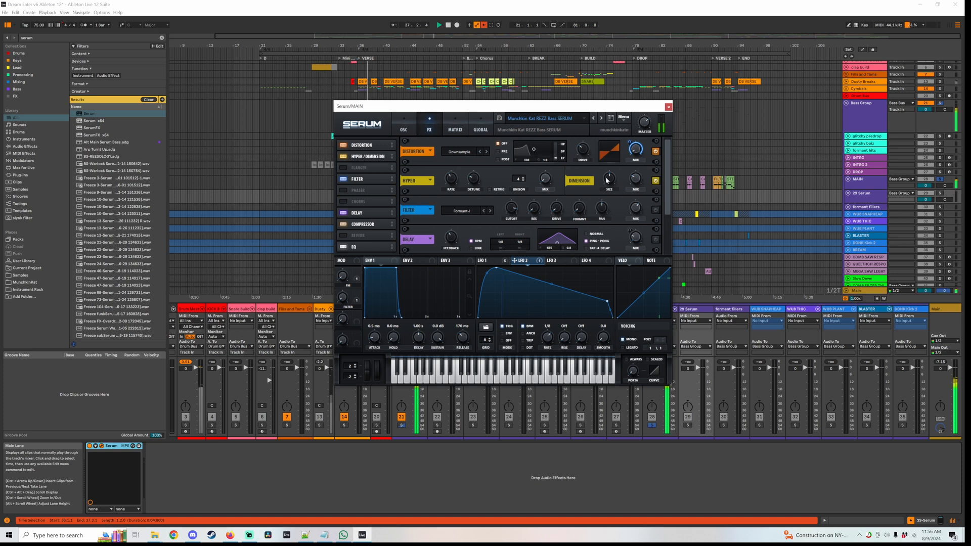
key("space")
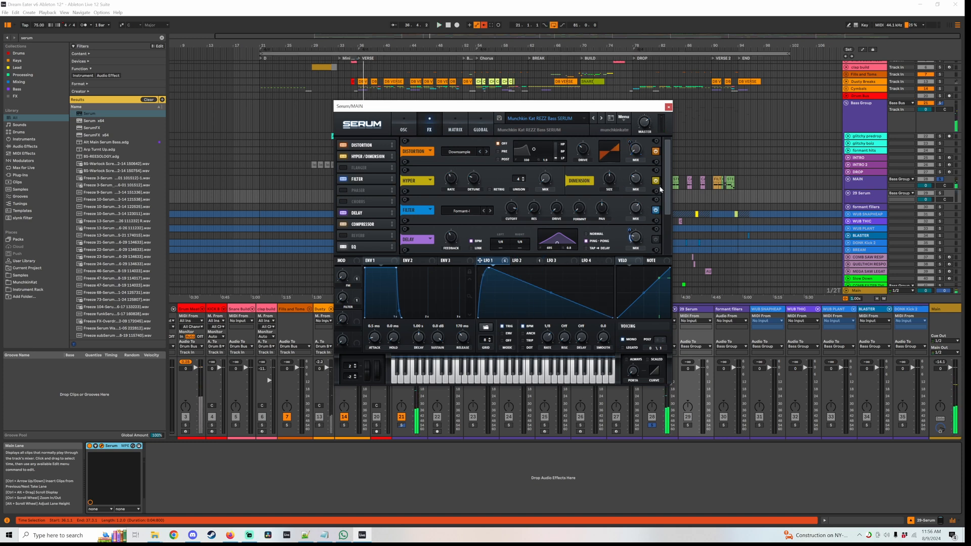
Switch on Serum's Formant-I filter effect and audition the bass loop
left_click(654, 209)
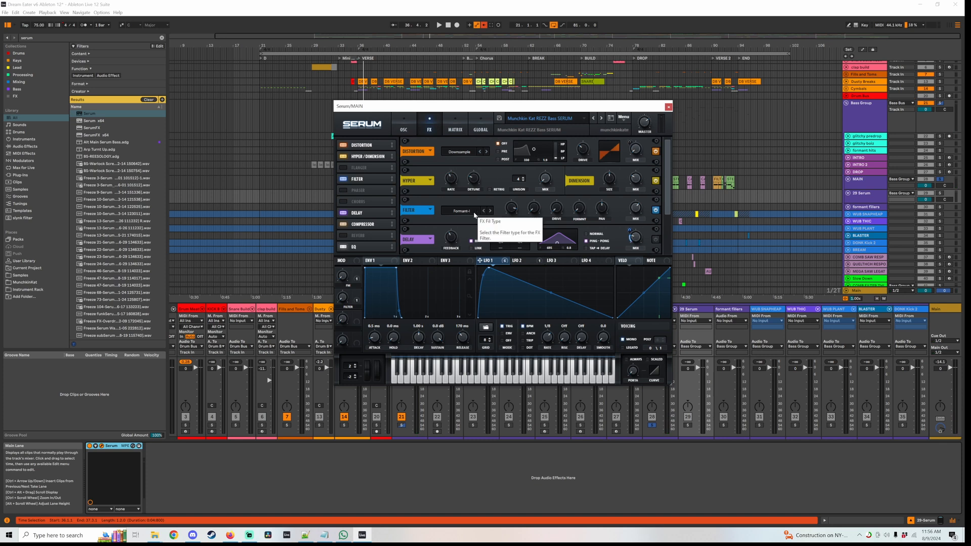
key("space")
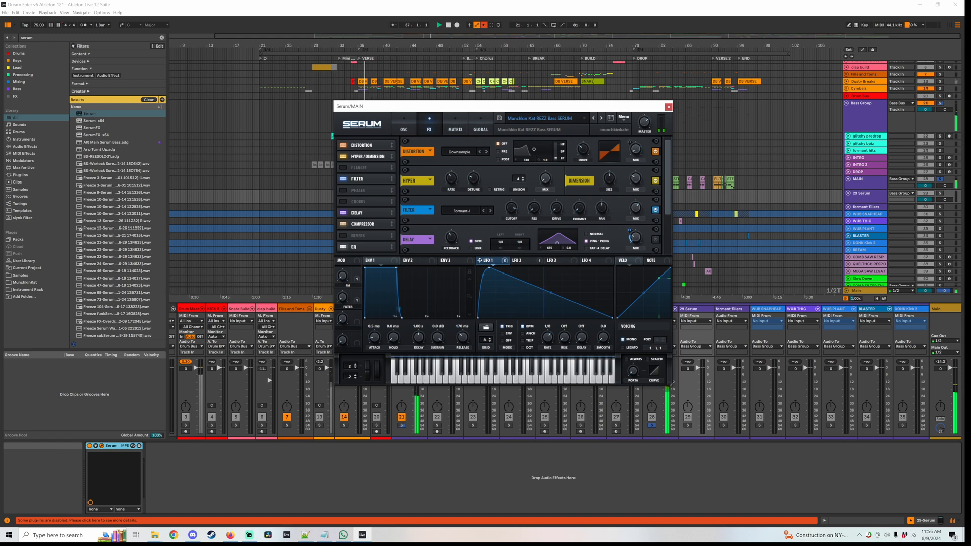
key("space")
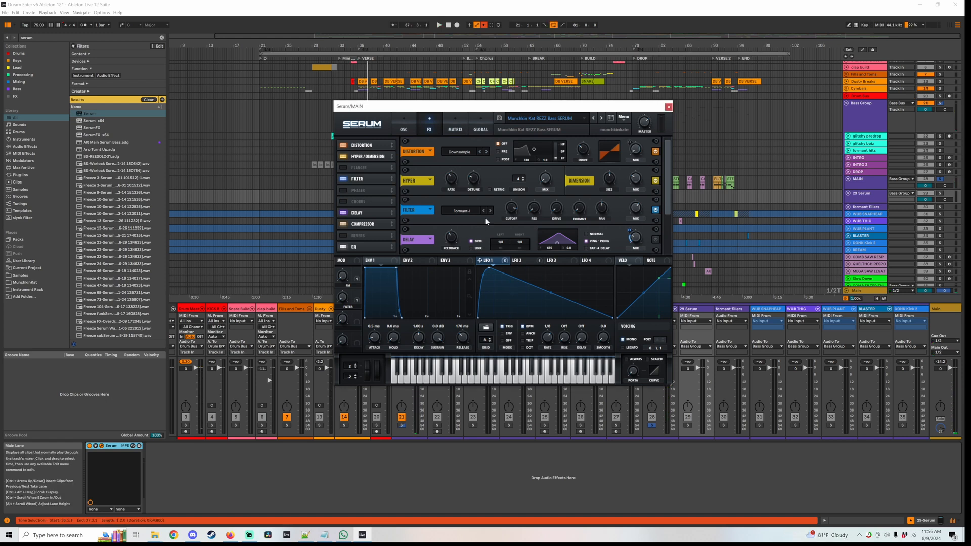
key("space")
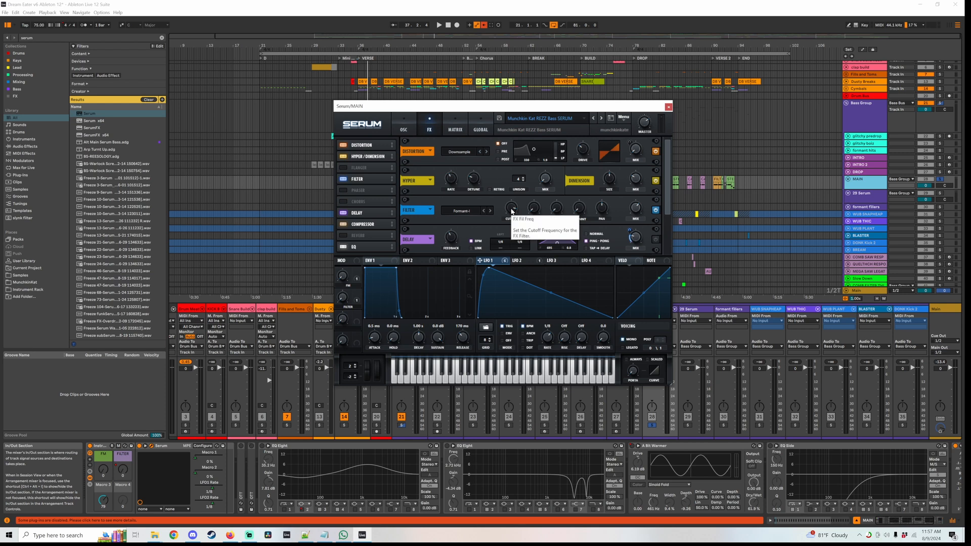
Assign LFO 3 to the Formant-I filter's cutoff and play the bass loop
left_click(552, 261)
left_click_drag(561, 261, 511, 207)
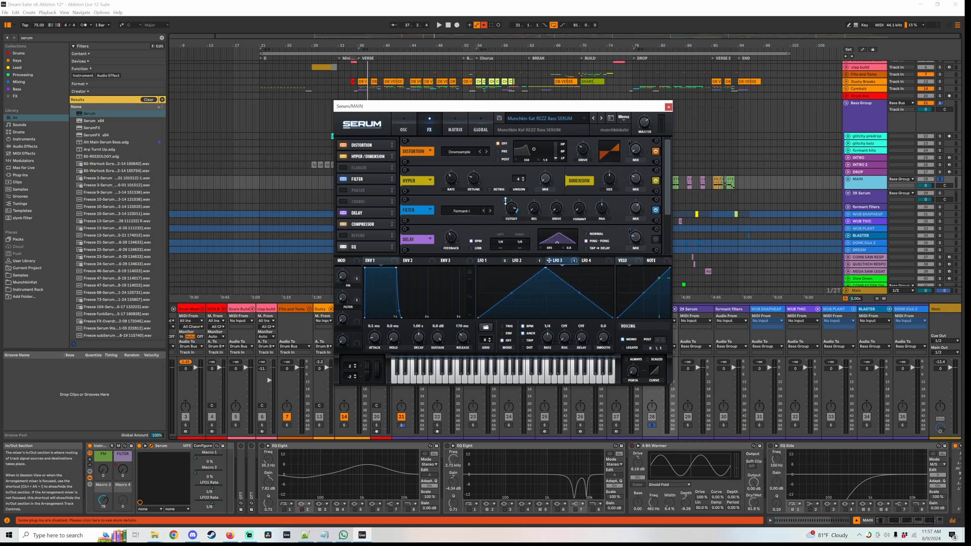
key("space")
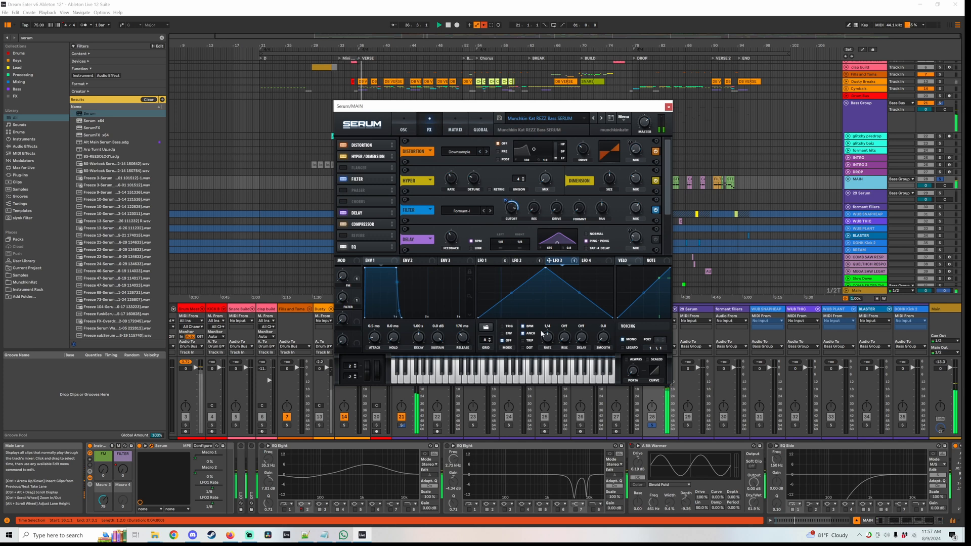
Set LFO 3's rate to 6.2 Hz and move its peak earlier, then audition the result
key("space")
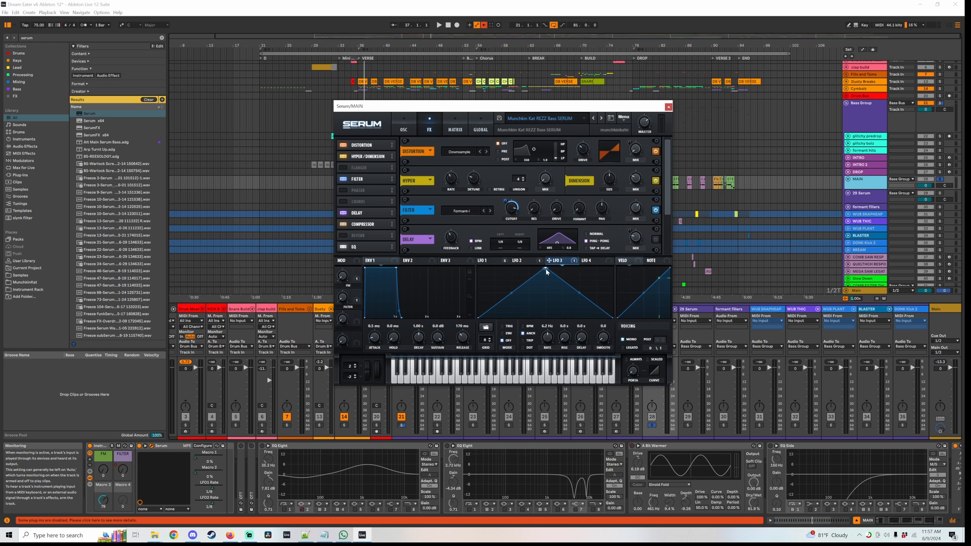
left_click_drag(546, 272, 518, 270)
key("space")
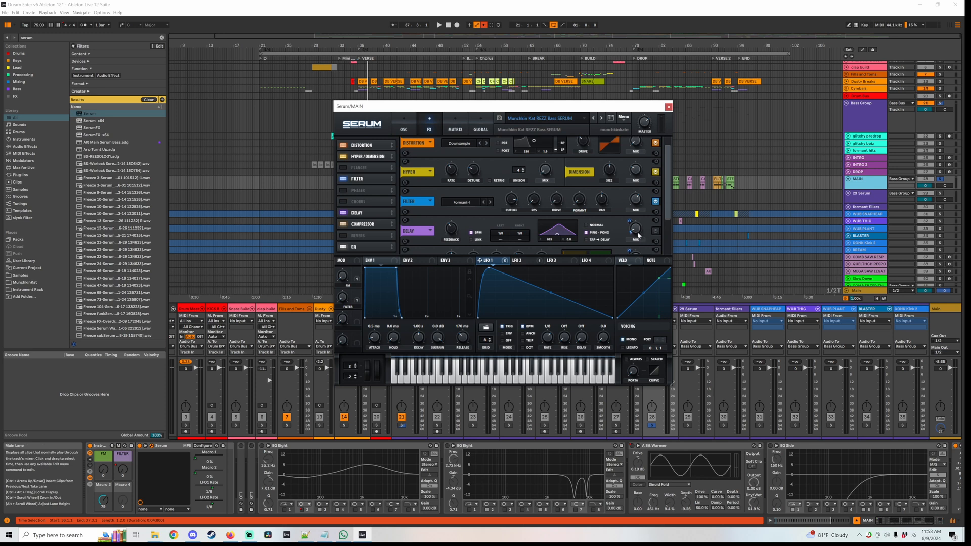
Switch on Serum's delay effect and audition the bass loop with it
left_click(655, 232)
scroll(534, 204, "down", 2)
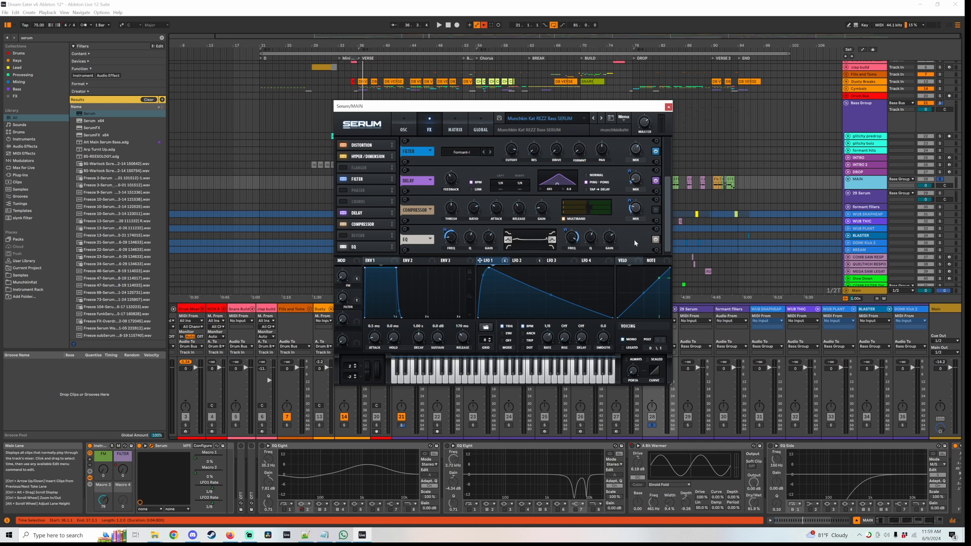
key("space")
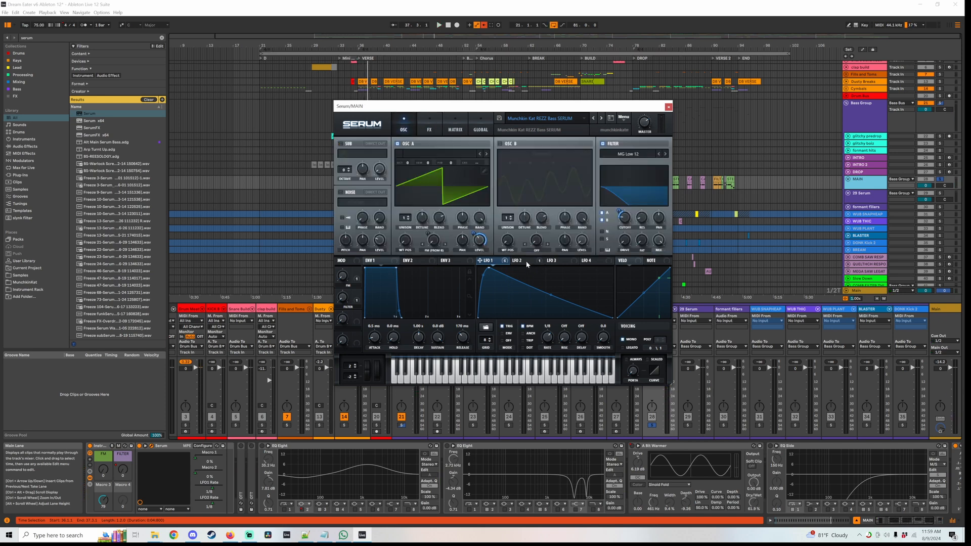
Switch on Serum's oscillator B, turn up the FM macro, and audition the bass loop
left_click(519, 262)
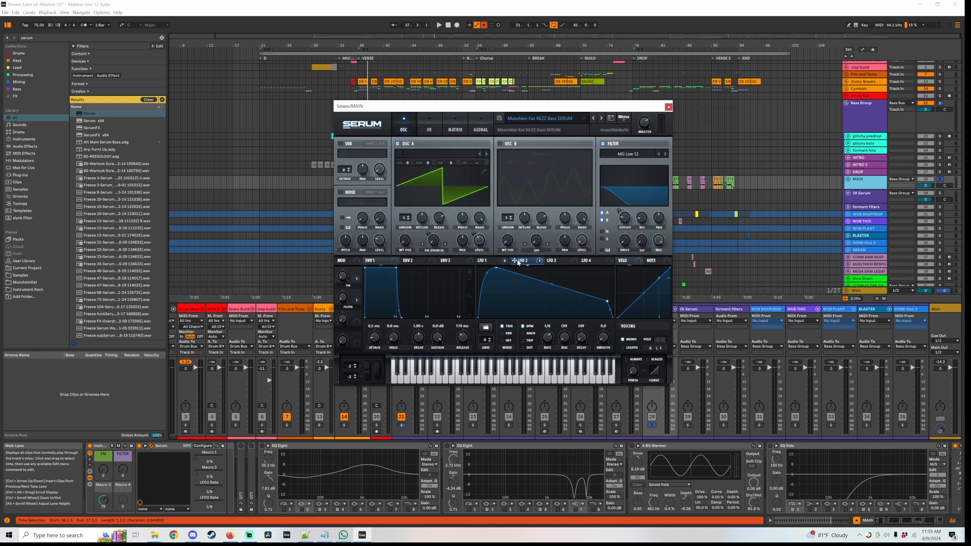
left_click(486, 260)
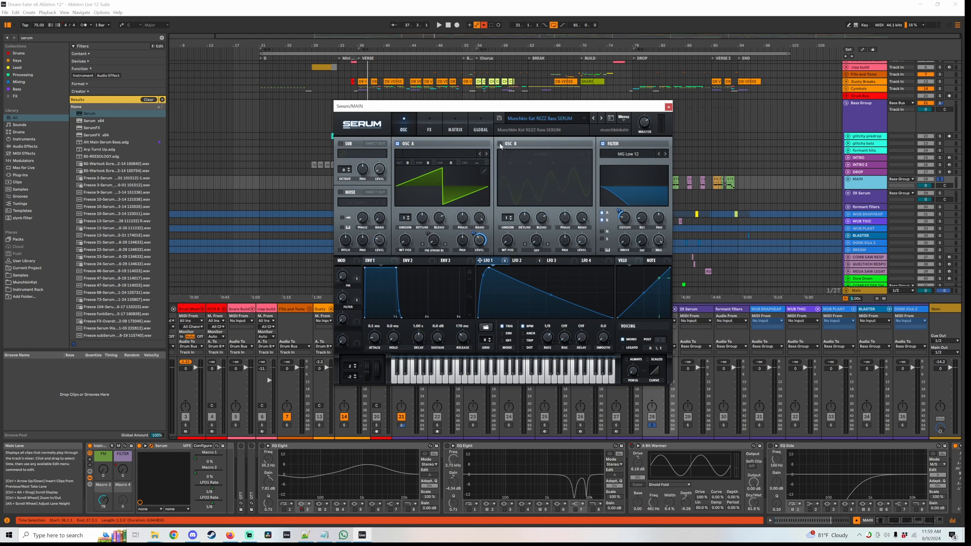
left_click(500, 144)
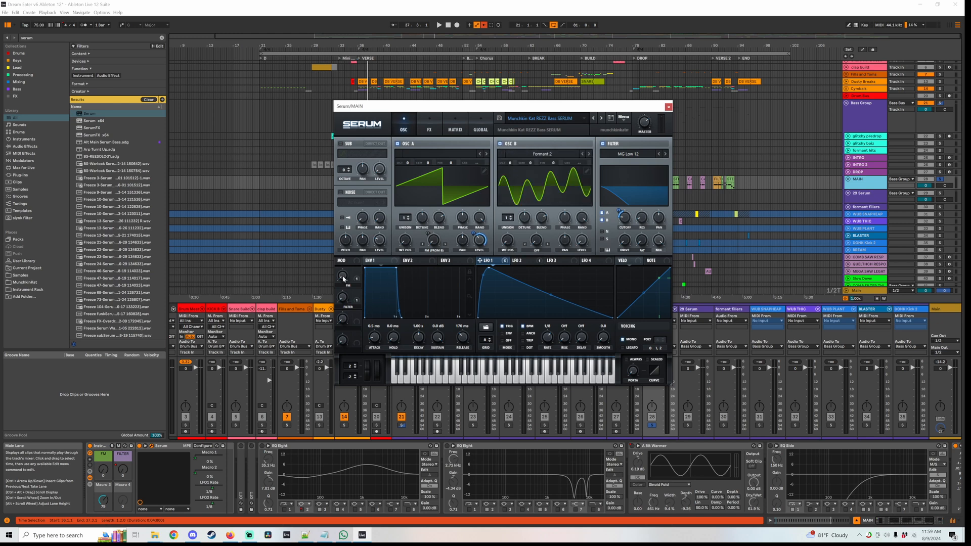
left_click_drag(343, 278, 343, 258)
key("space")
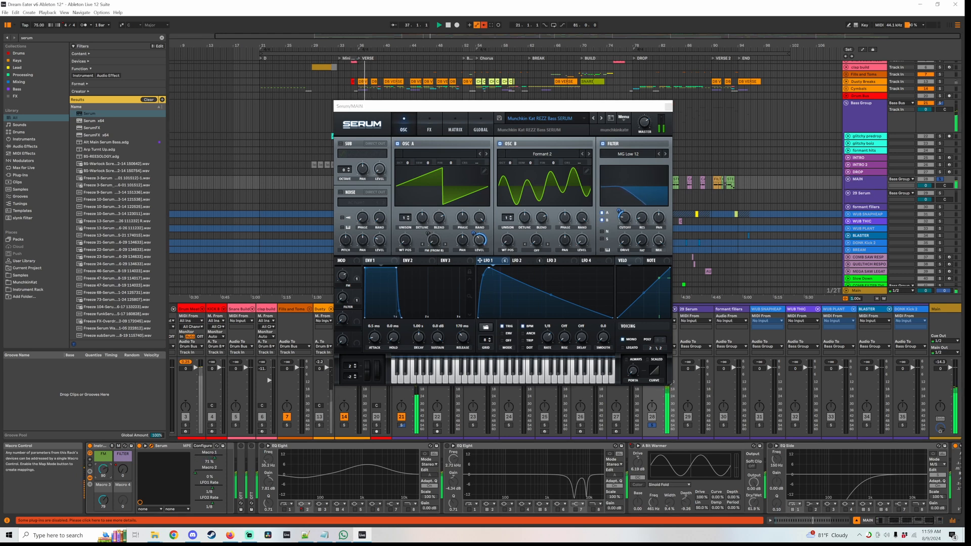
key("ctrl+l")
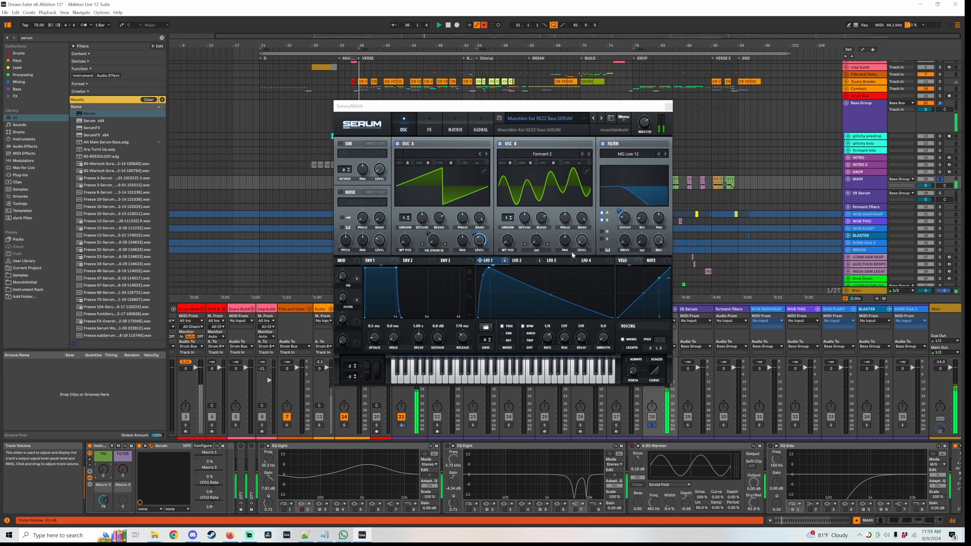
key("space")
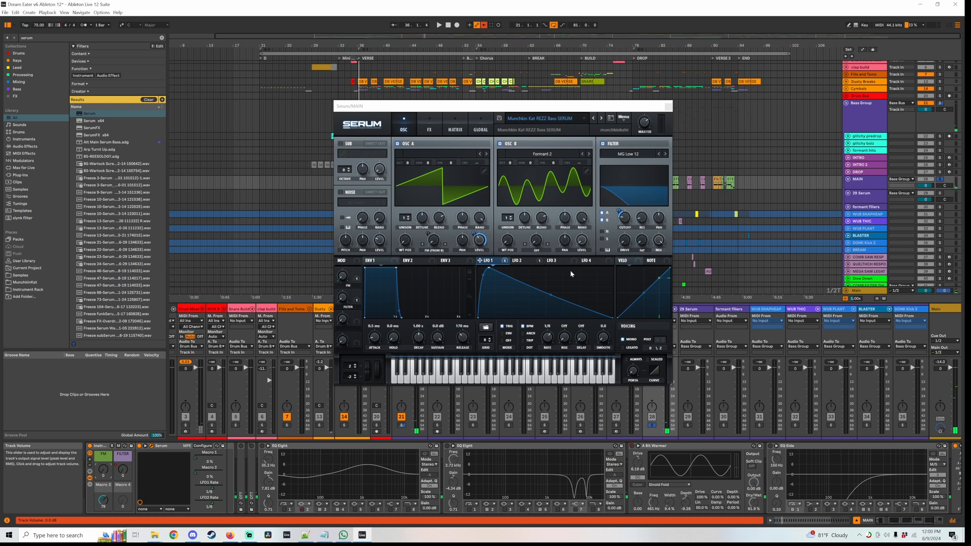
Close the Serum window and unfold the first OTT device in the MAIN track's chain
left_click(669, 107)
double_click(241, 446)
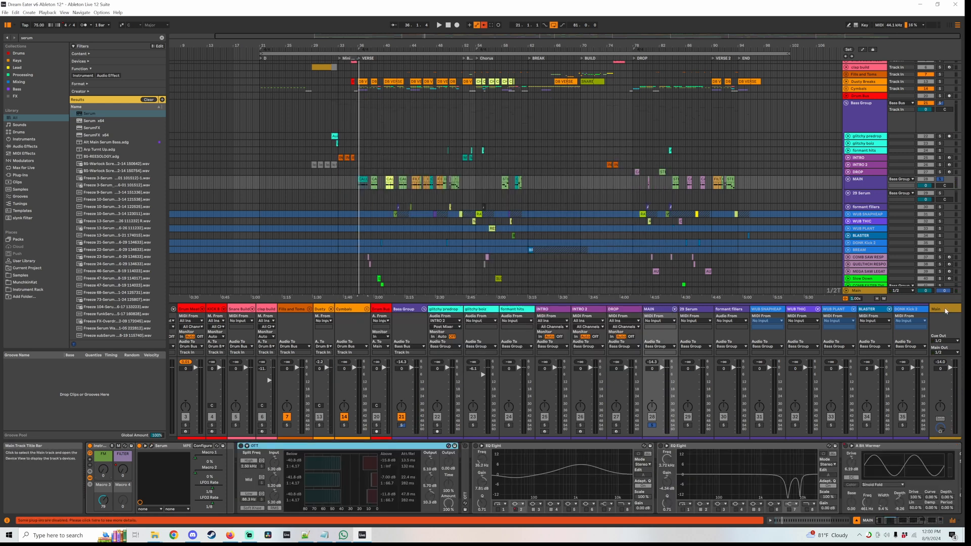
Open Tonal Balance Control and the second Pro-Q 3 from the Main track and arrange their windows side by side
left_click(944, 311)
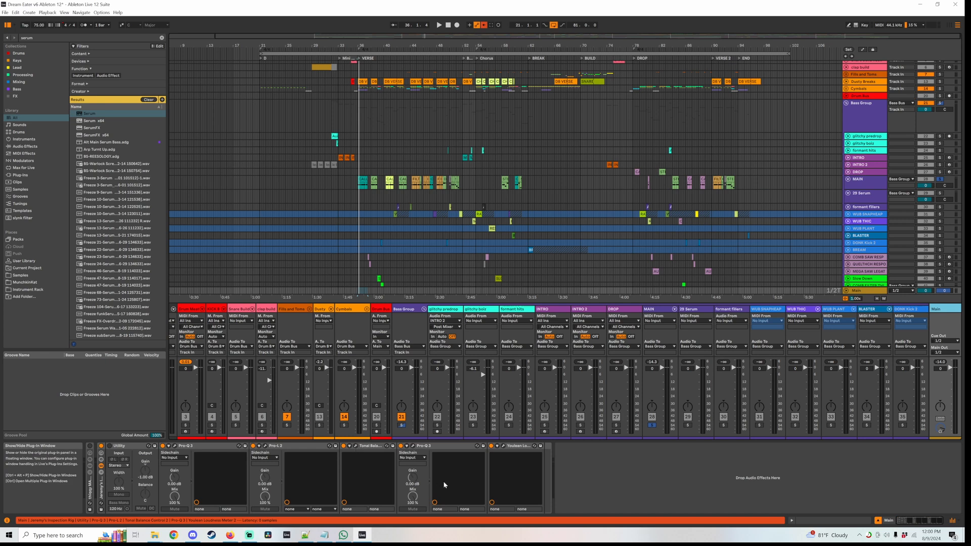
left_click(355, 446)
left_click_drag(303, 77, 178, 94)
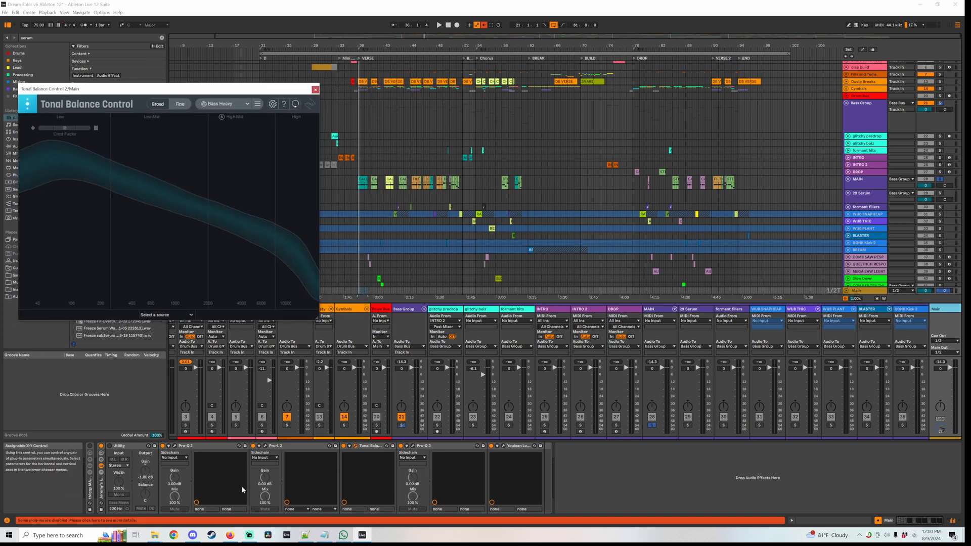
left_click(414, 446)
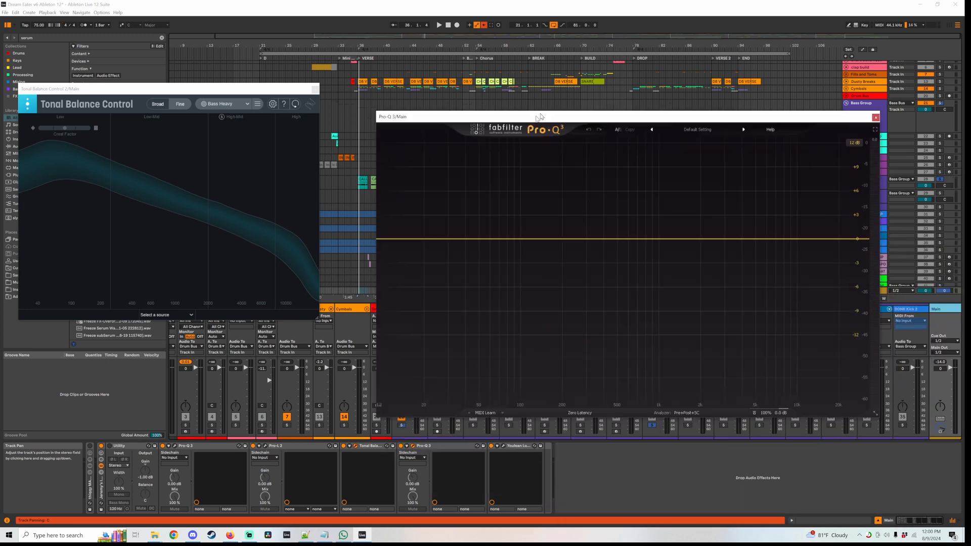
left_click_drag(534, 117, 507, 40)
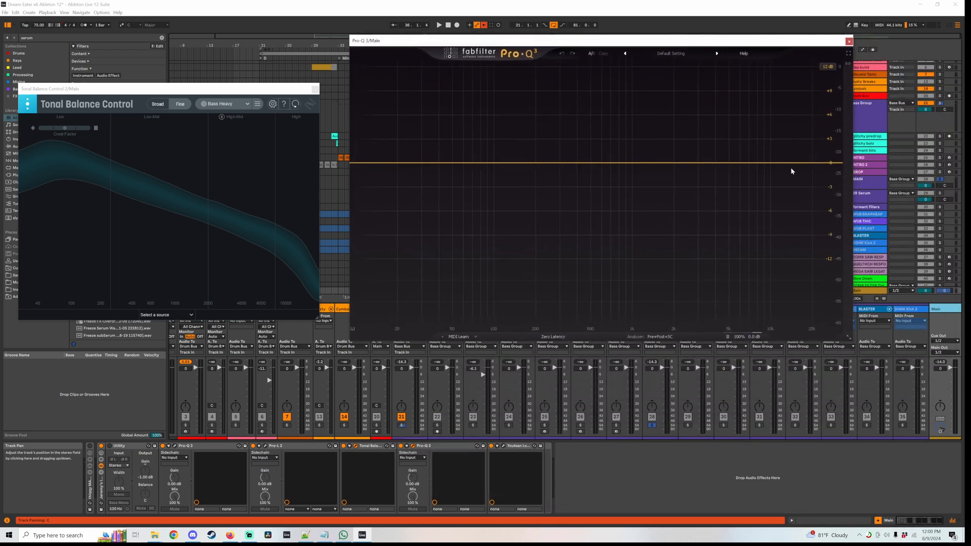
Enable the first OTT on the MAIN bass track and play the loop through both analyzers
left_click(874, 184)
left_click(300, 449)
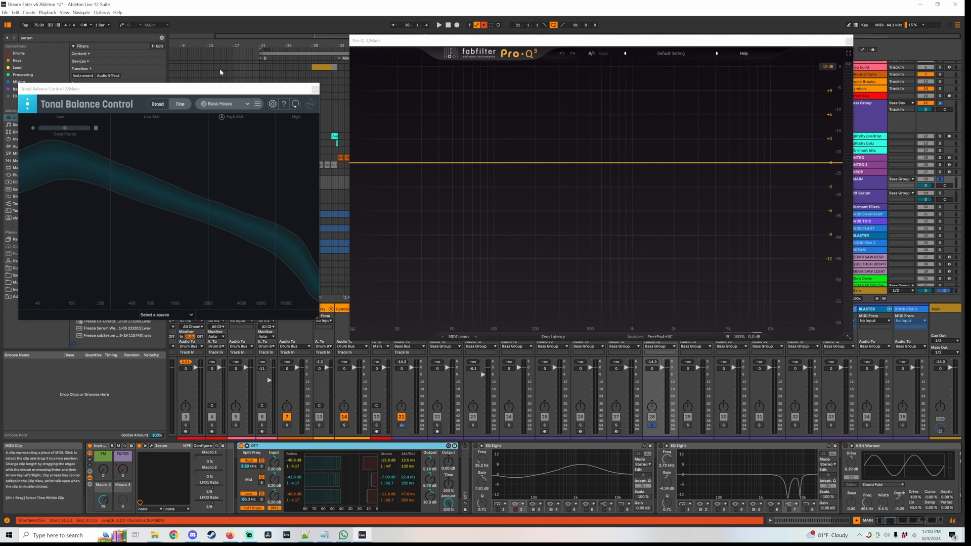
left_click_drag(215, 90, 227, 76)
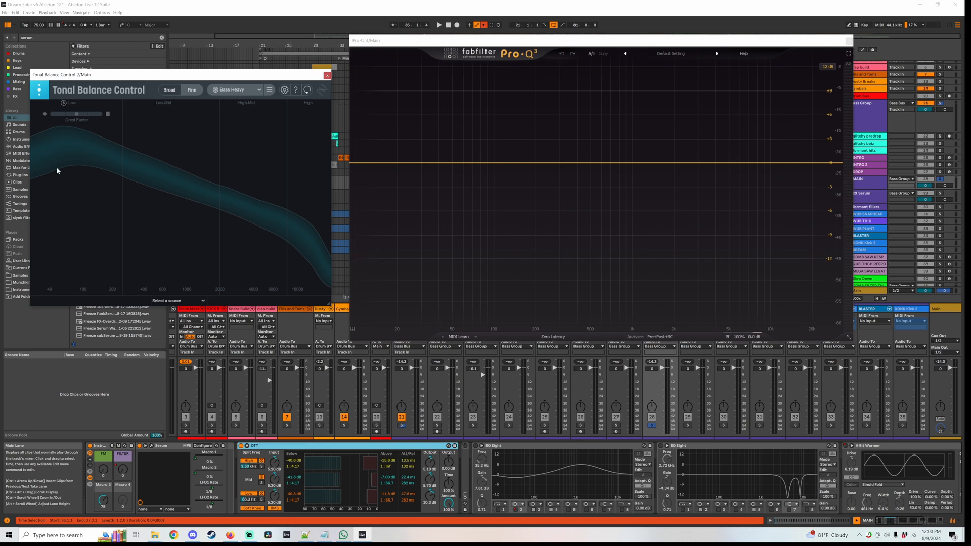
key("space")
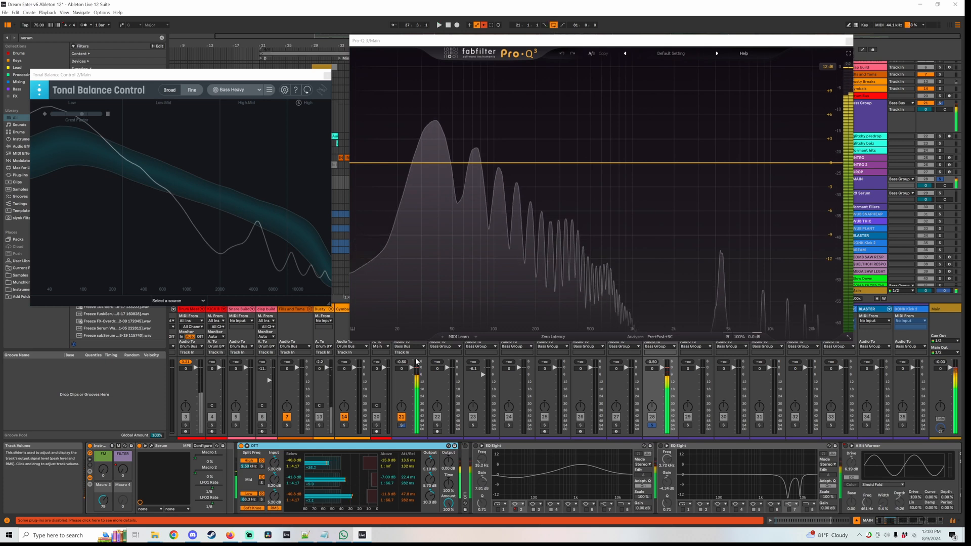
key("space")
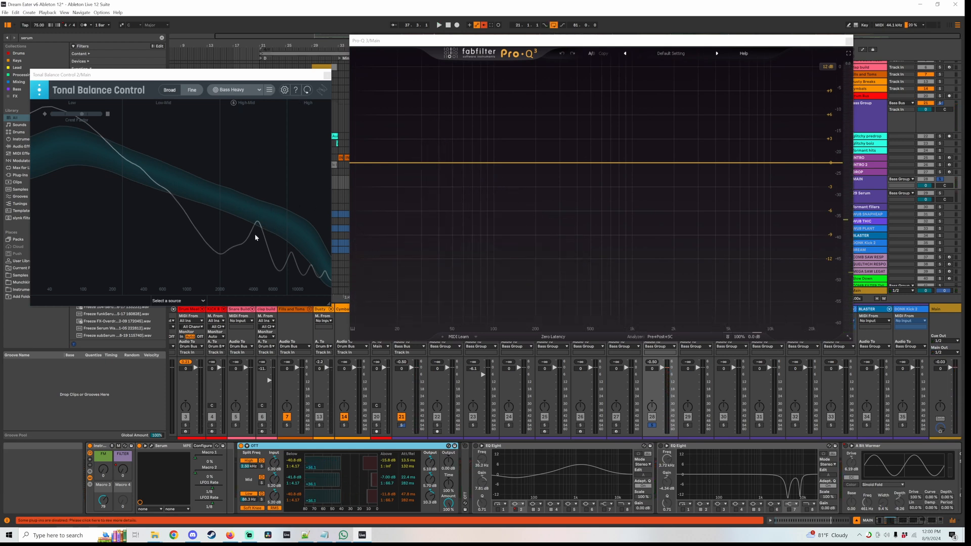
Clear the Tonal Balance curve, switch on the first EQ Eight, and audition the bass loop with it
left_click(190, 188)
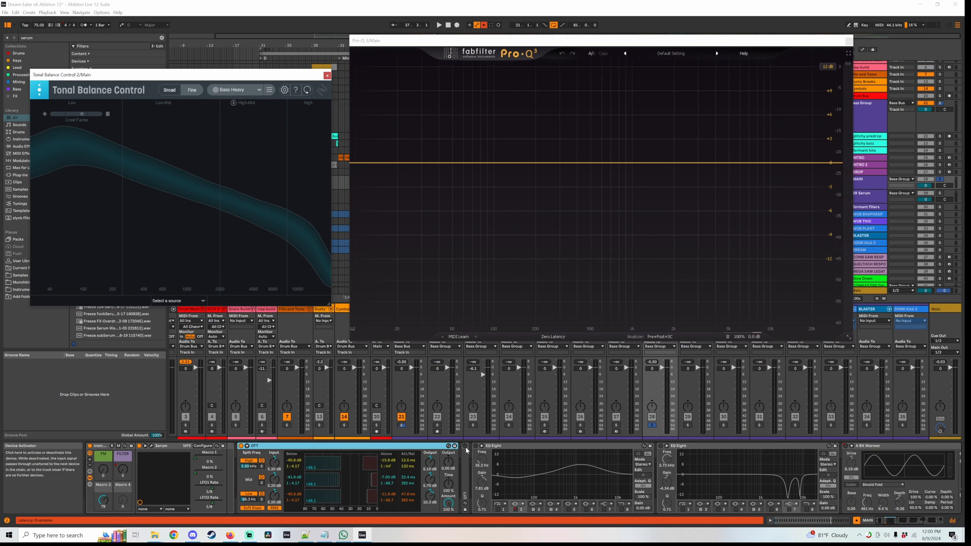
left_click(467, 473)
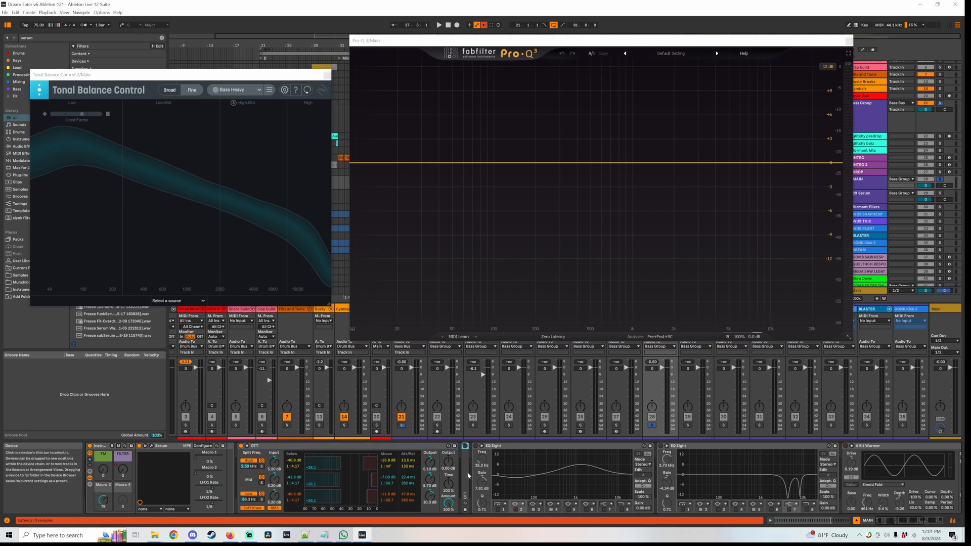
left_click(481, 447)
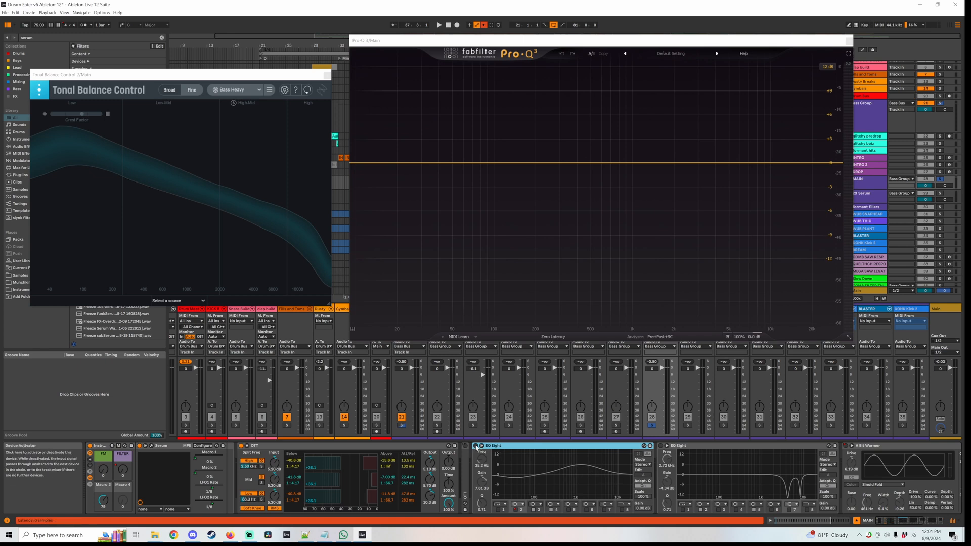
key("space")
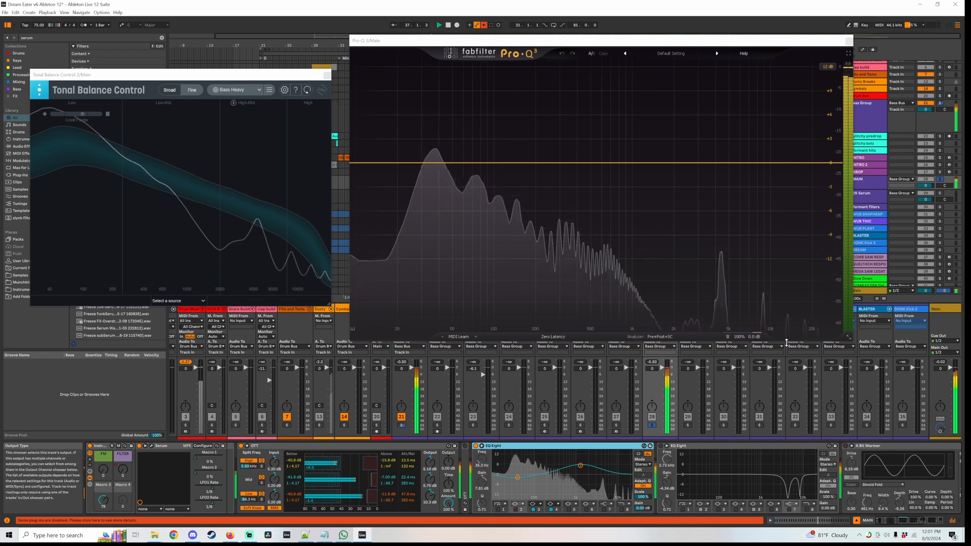
key("space")
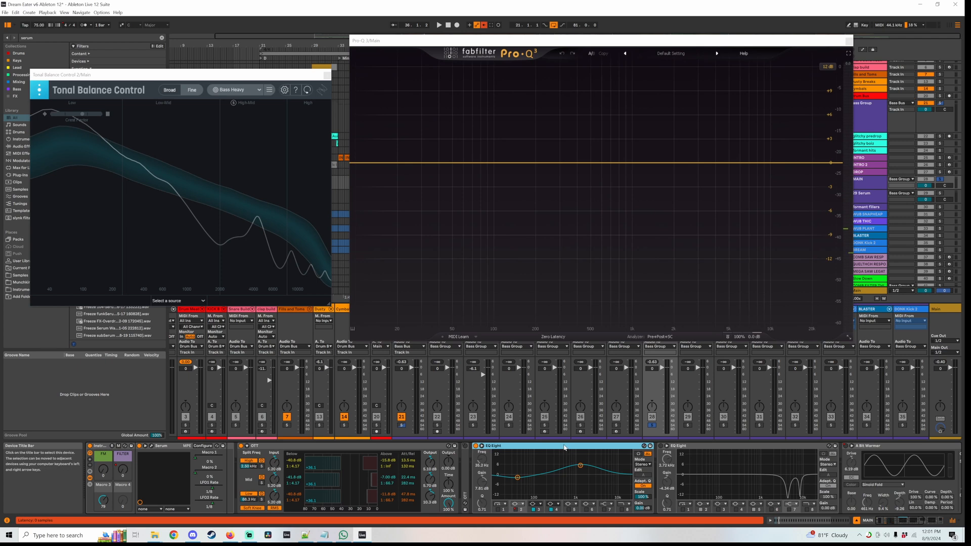
Switch on the second EQ Eight with the narrow high-frequency cuts and audition the bass loop
left_click_drag(894, 520, 913, 527)
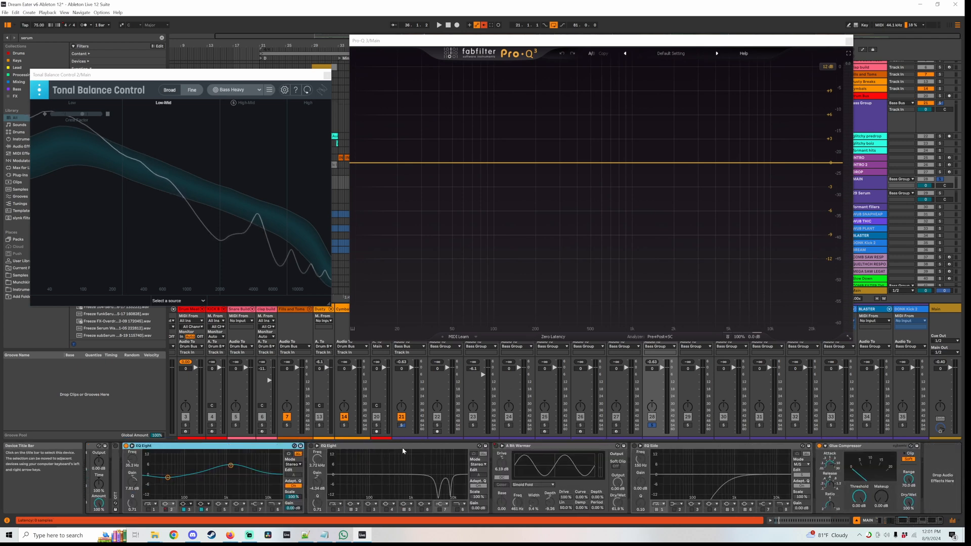
left_click(403, 449)
key("space")
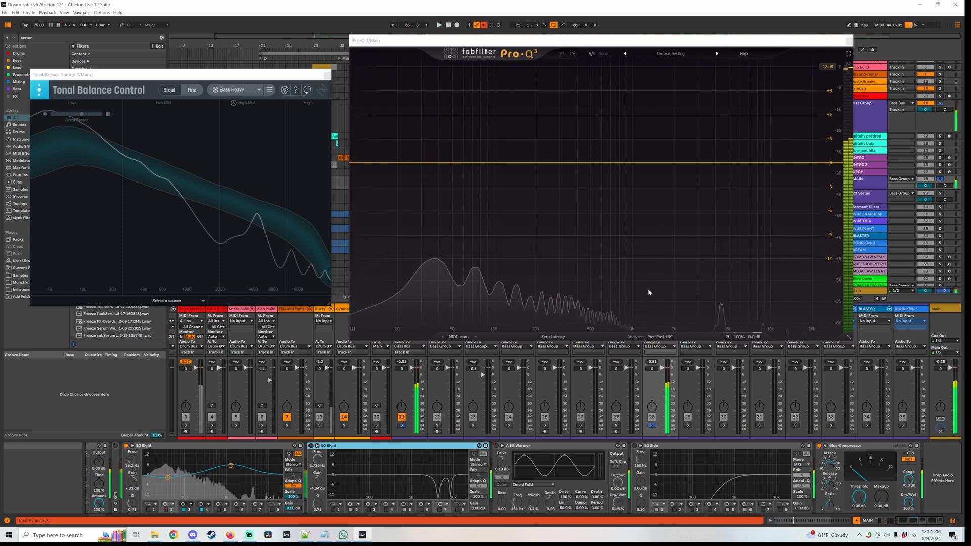
key("space")
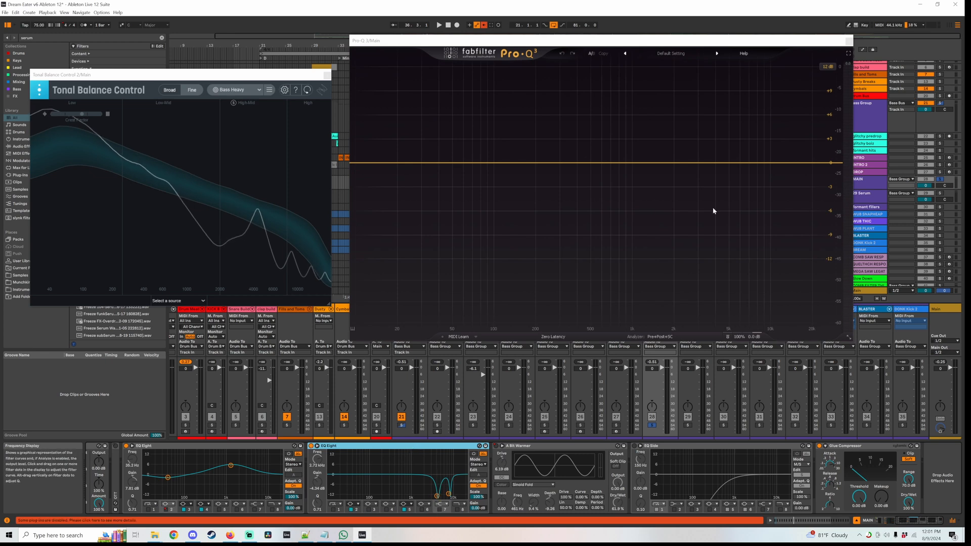
Compare the bass loop with the second EQ Eight bypassed and re-enabled during playback
key("space")
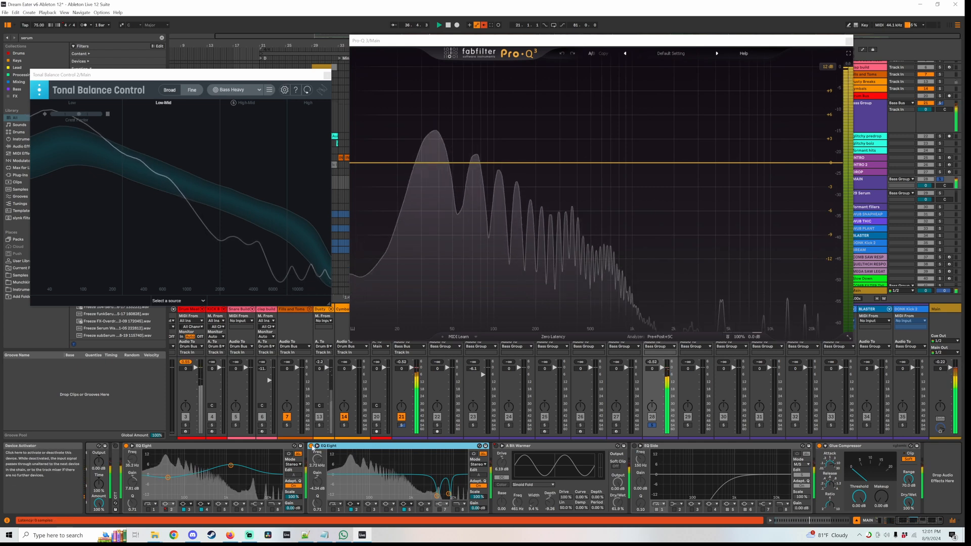
left_click(311, 446)
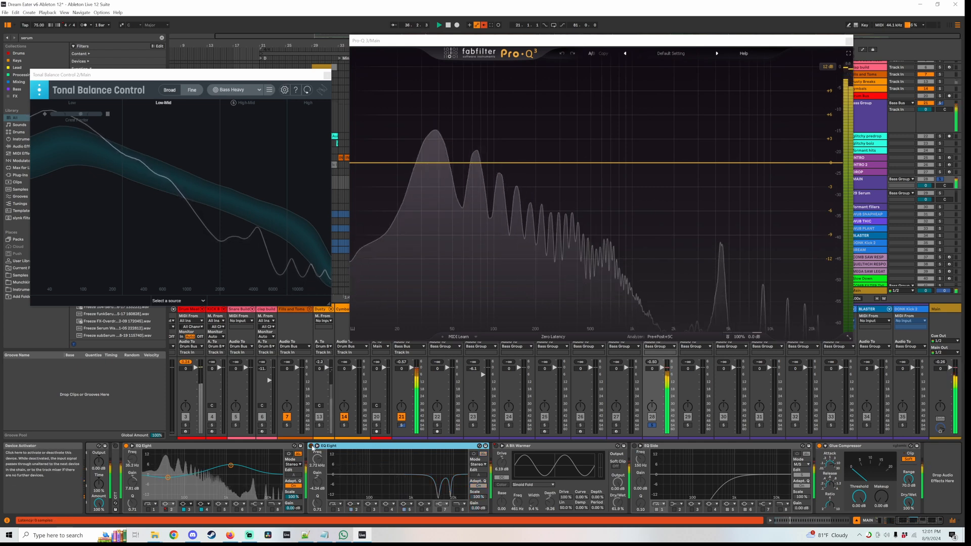
left_click(311, 446)
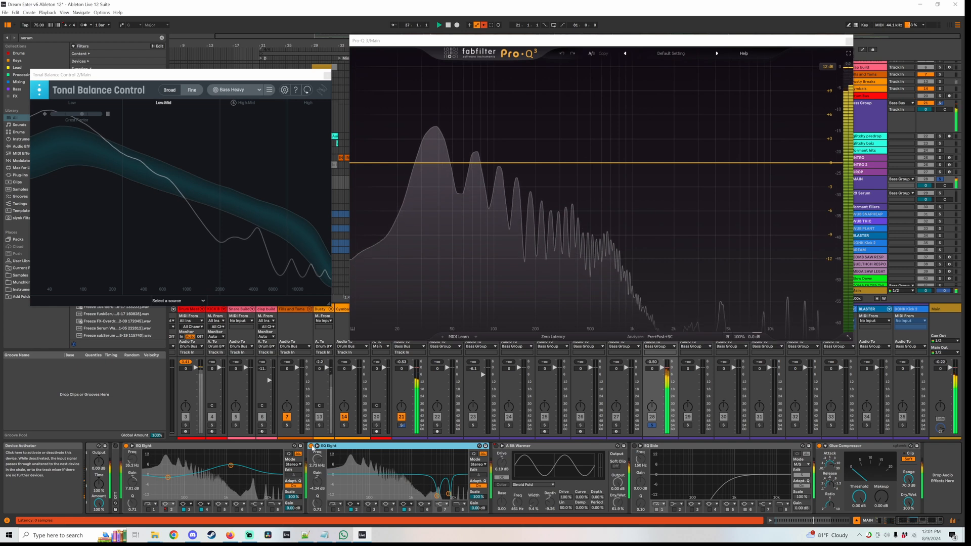
key("space")
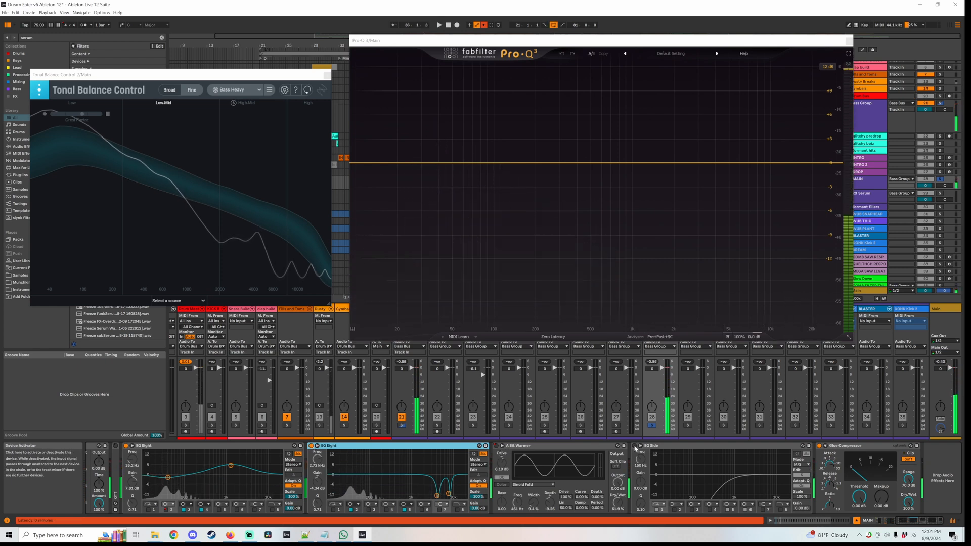
Switch on the EQ Side device and audition the bass loop with it
left_click(634, 445)
left_click(700, 447)
key("space")
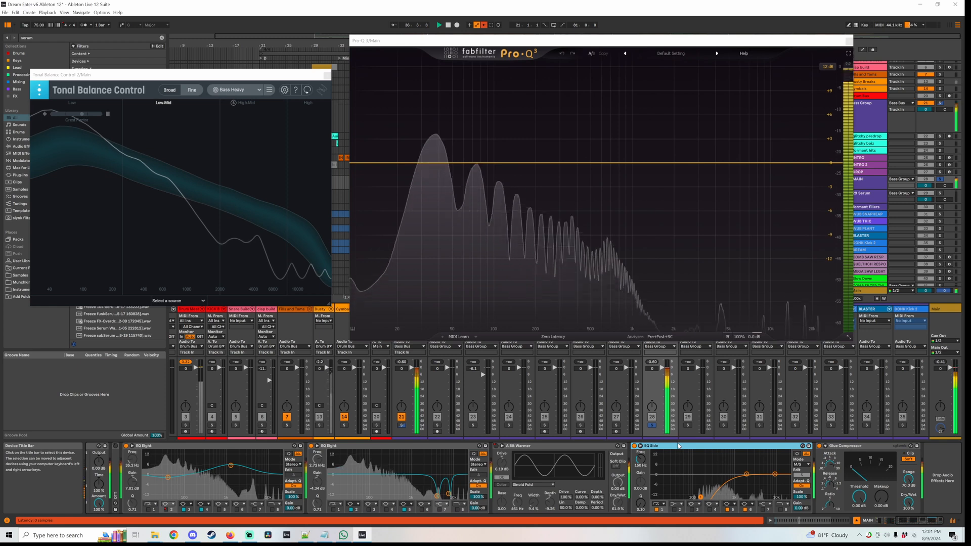
key("space")
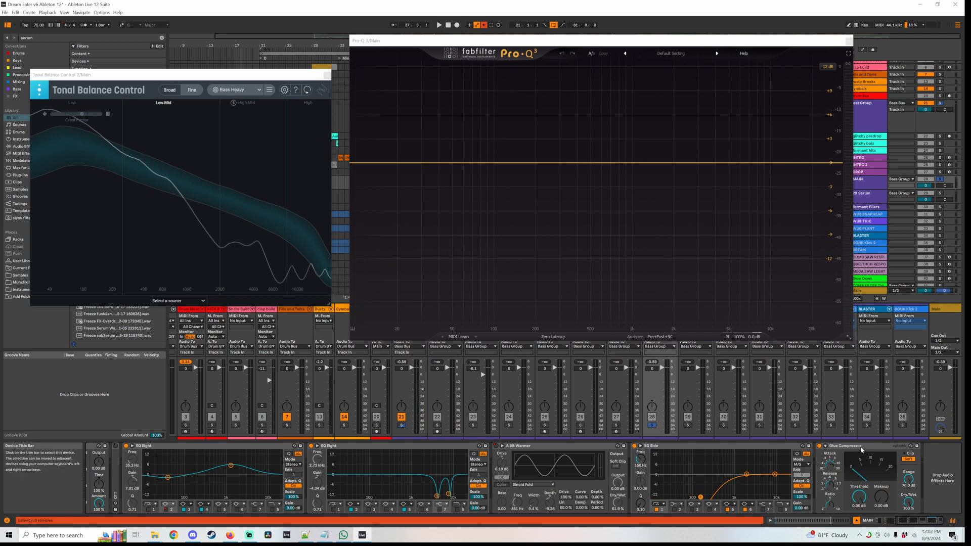
Review the Glue Compressor, then switch on the folded second OTT and audition the bass loop
left_click(864, 464)
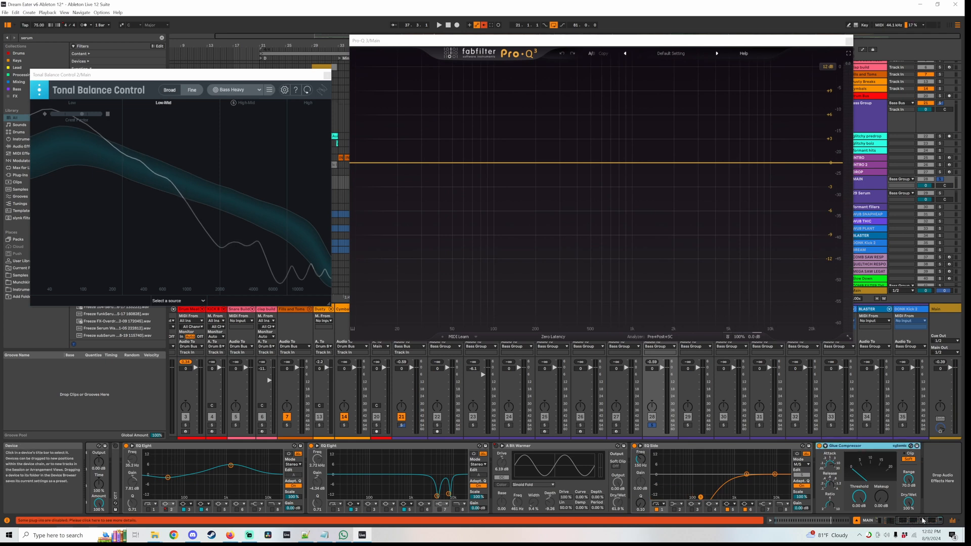
scroll(465, 449, "left", 3)
key("space")
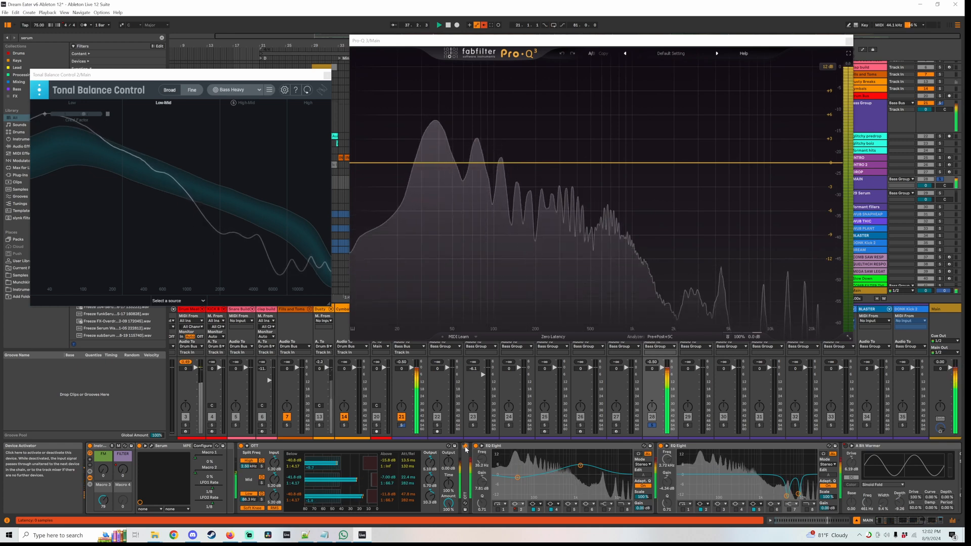
key("space")
left_click(233, 206)
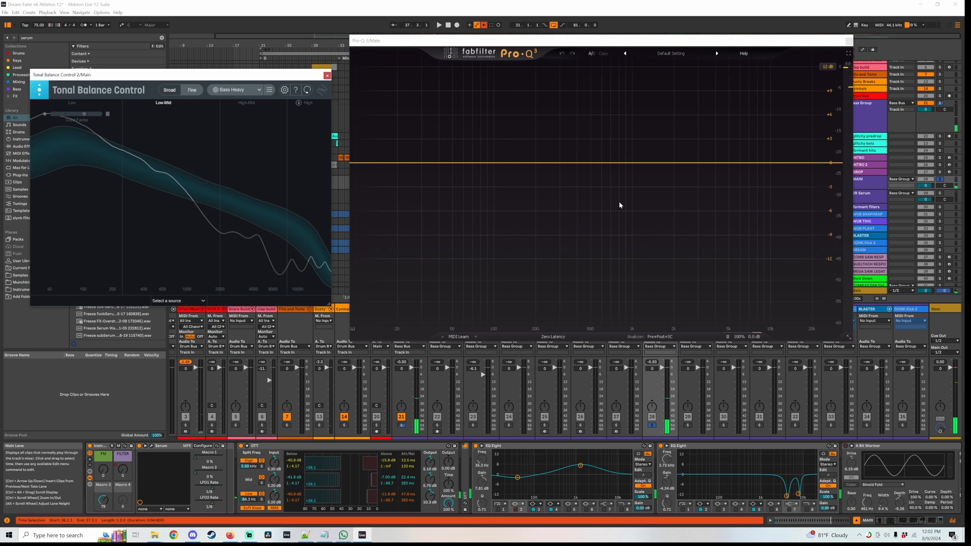
Move the Pro-Q 3 window clear of the arrangement and select the INTRO 2 track's clip just before the drop
left_click_drag(619, 205, 693, 293)
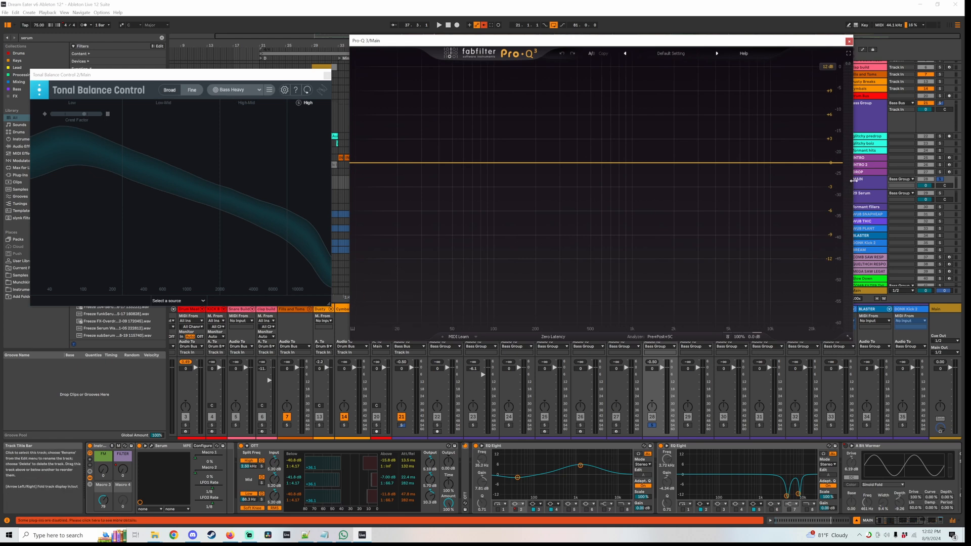
left_click(866, 172)
left_click_drag(707, 44, 702, 250)
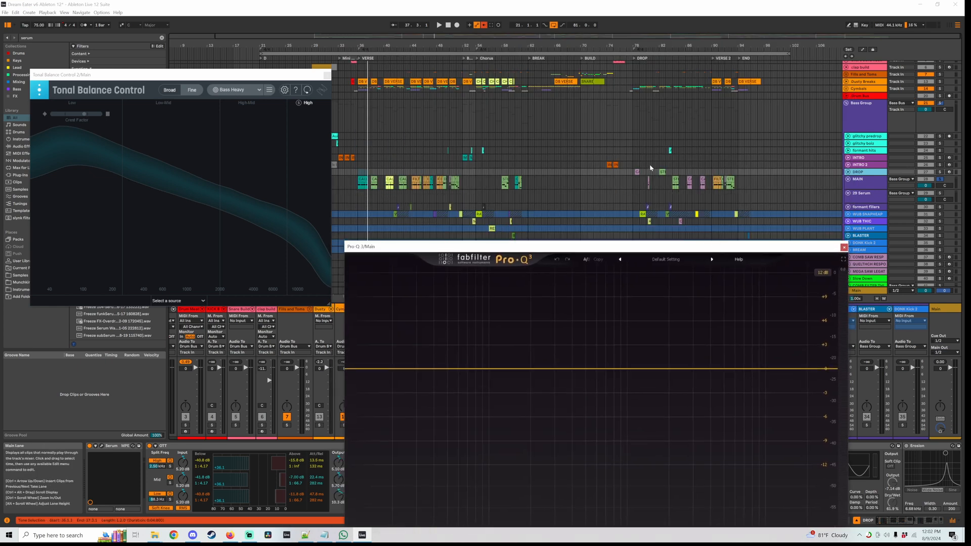
left_click(612, 165)
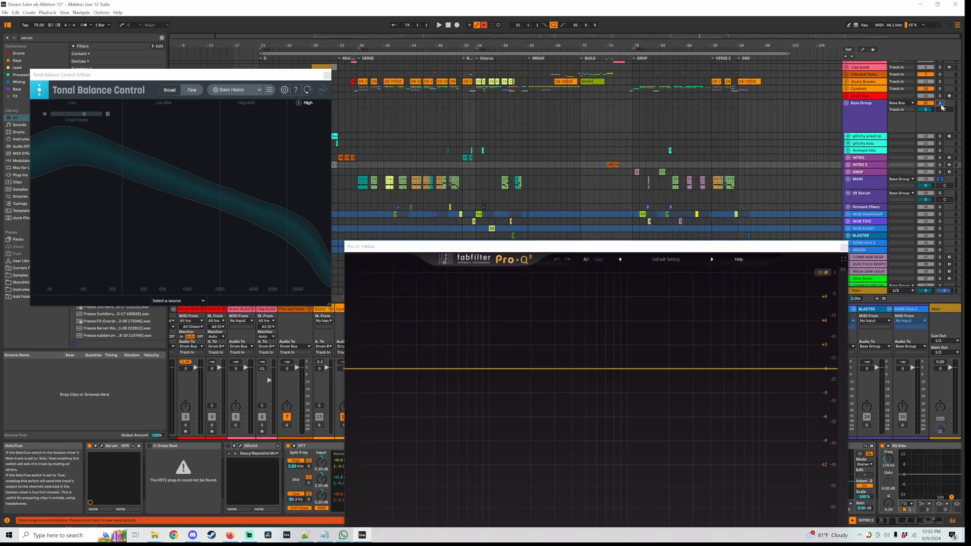
Solo the Bass Group and audition the selected bass section before the DROP against the Tonal Balance Control curve
left_click(939, 120)
key("space")
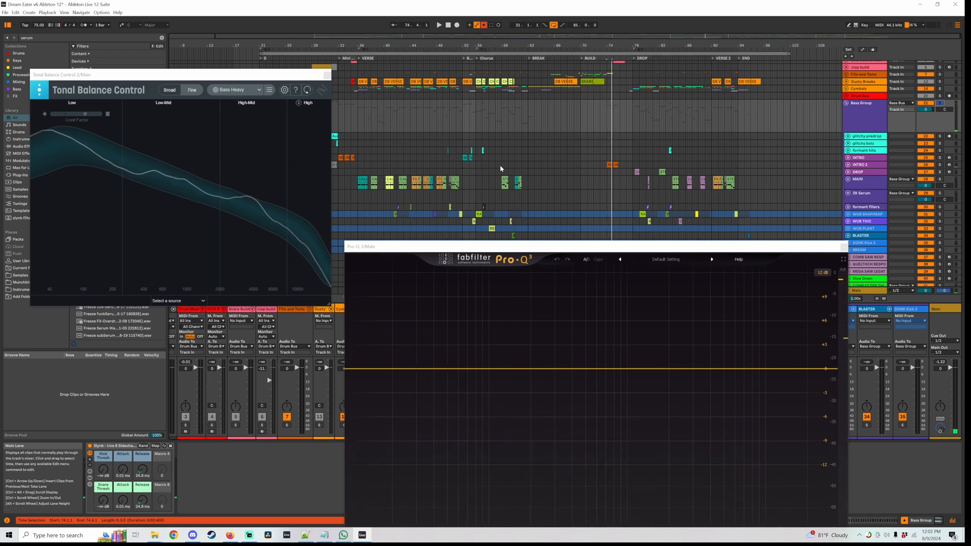
left_click(180, 178)
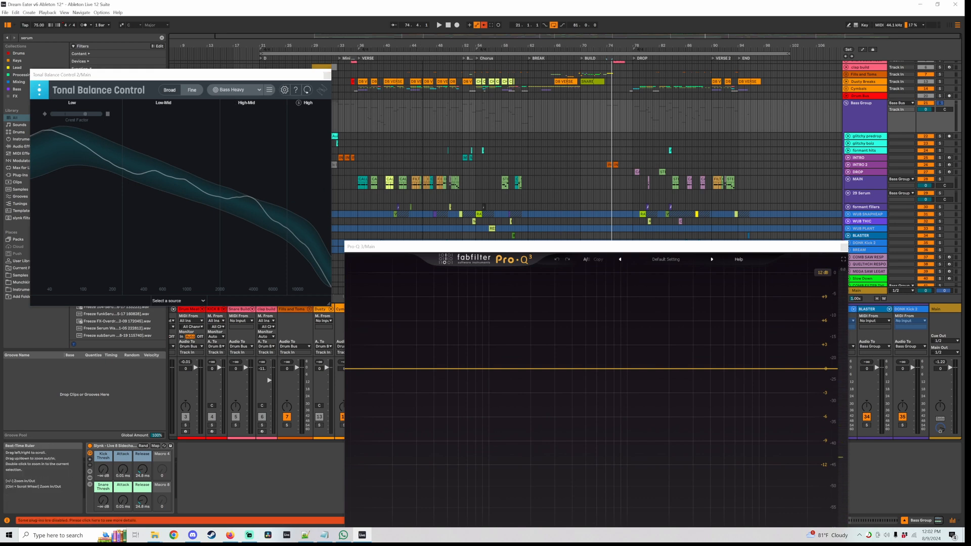
Audition the KOAN FILLER clip before the BREAK and the WUB PLANT section after the Chorus marker against the tonal balance curve
left_click_drag(423, 46, 472, 63)
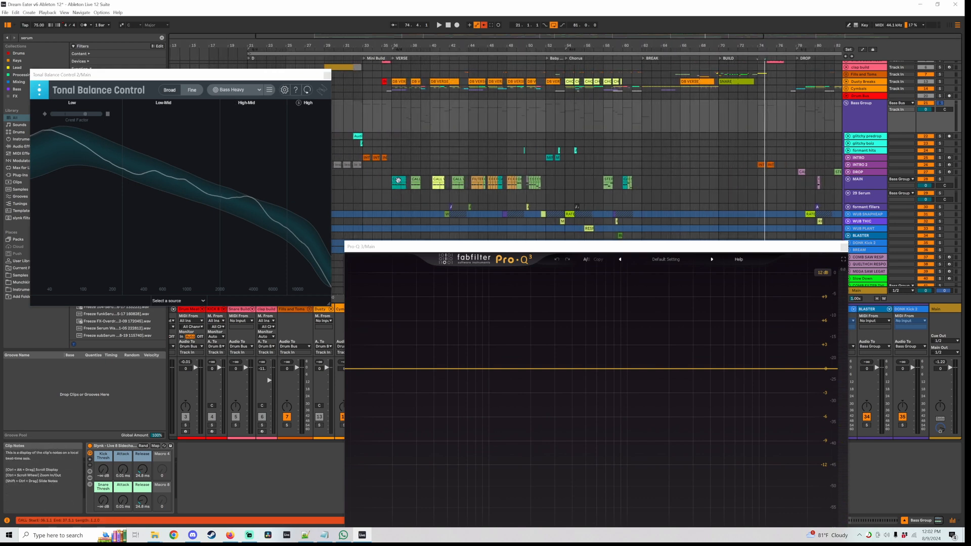
left_click(398, 181)
scroll(419, 198, "down", 5)
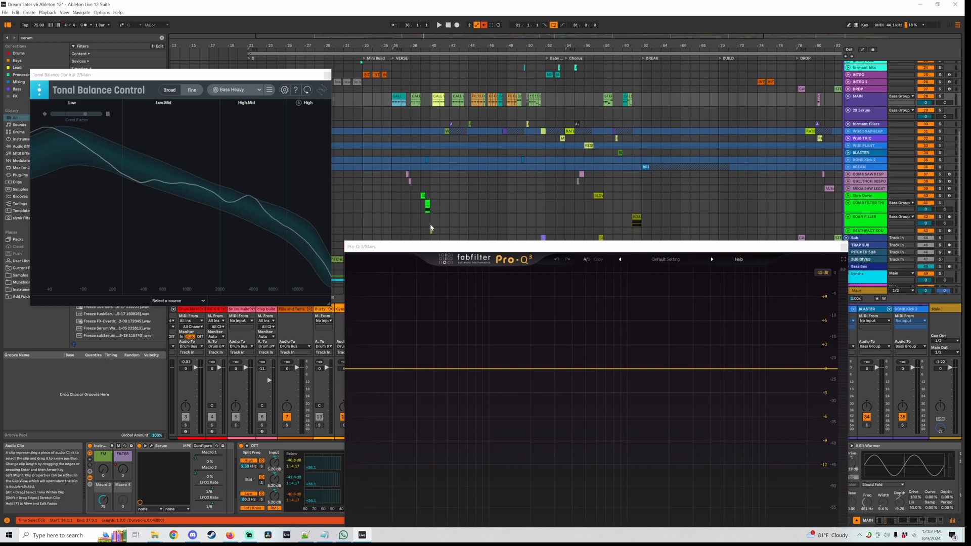
left_click(636, 219)
key("space")
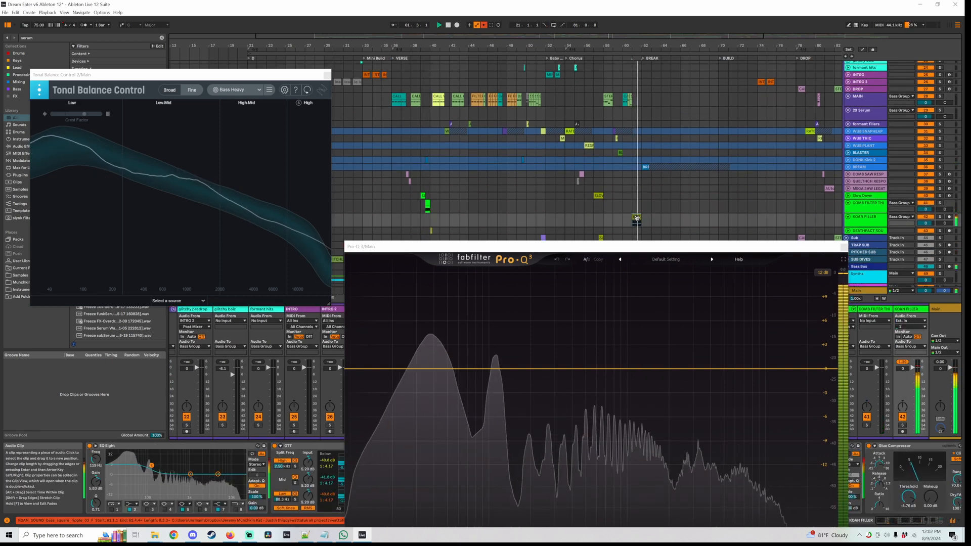
left_click(587, 145)
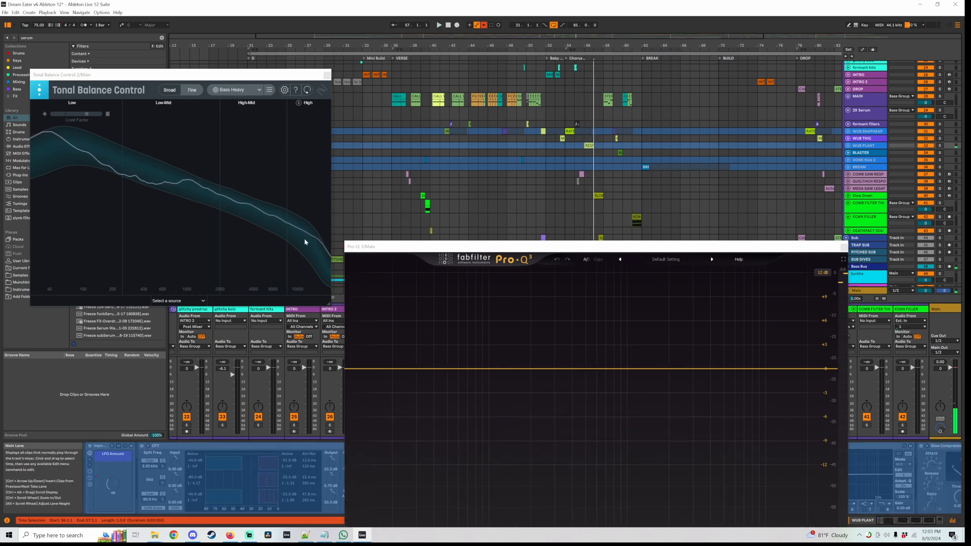
left_click(102, 162)
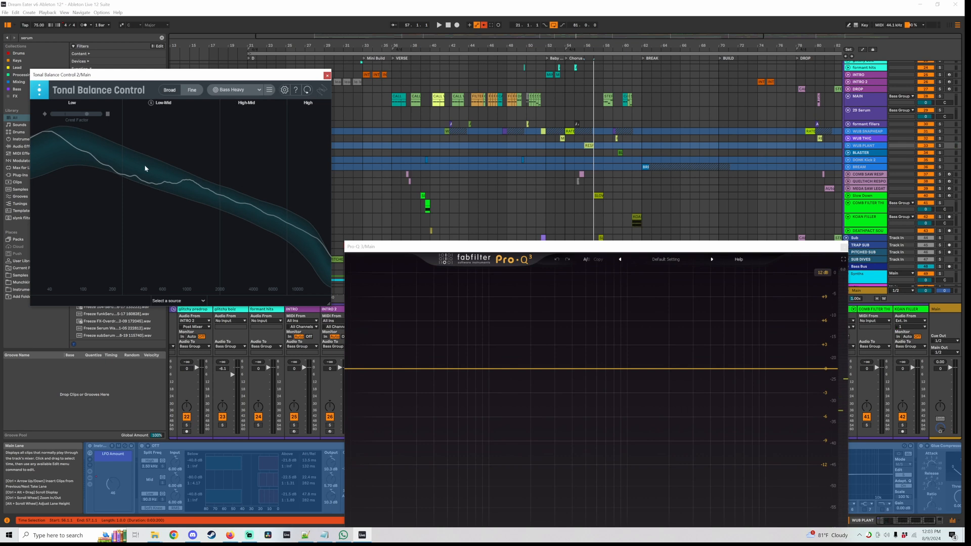
Select the MAIN track's CALL clip at the start of the VERSE and shift the Pro-Q 3 window off the device chain
left_click(401, 102)
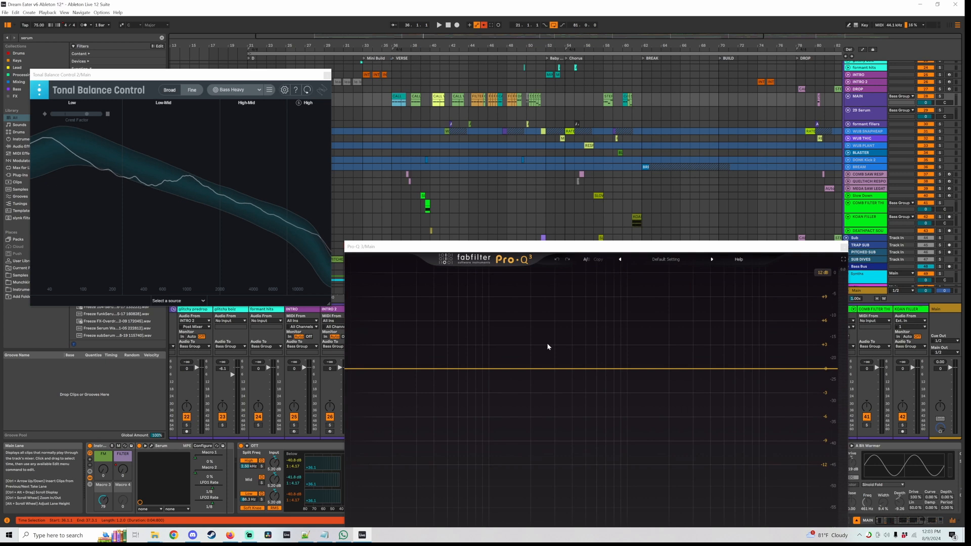
left_click_drag(594, 342, 695, 500)
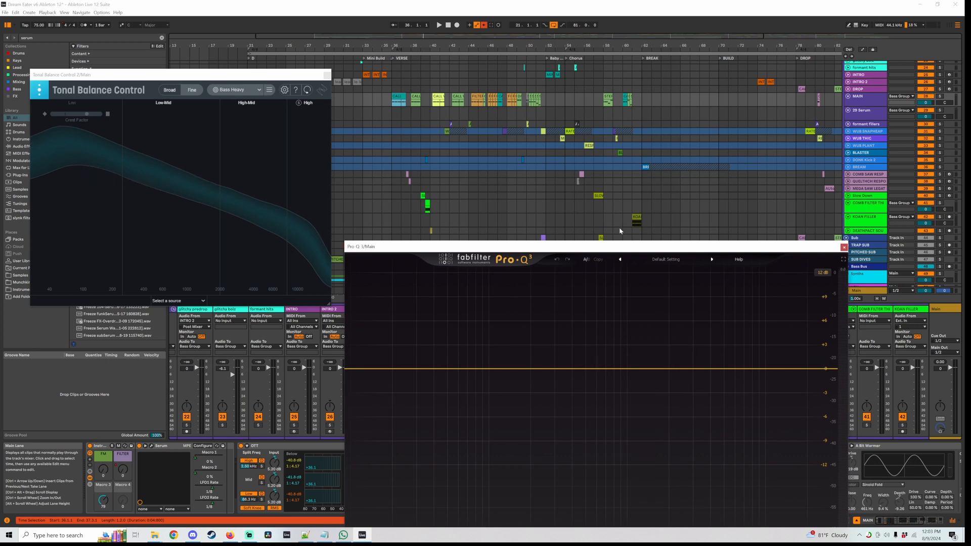
left_click_drag(627, 246, 638, 196)
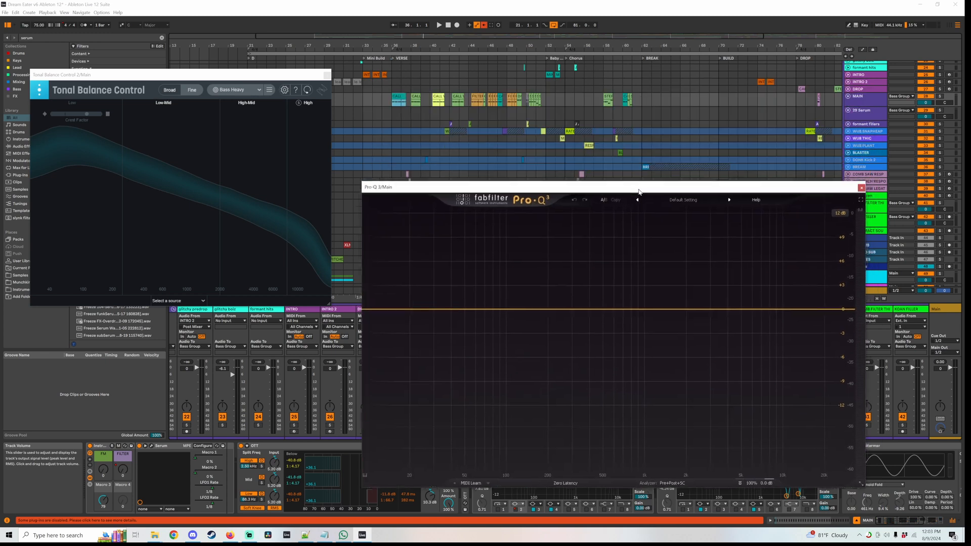
Re-enable the overridden automation and display the MAIN track's automation lanes clear of the Pro-Q 3 window
left_click(484, 24)
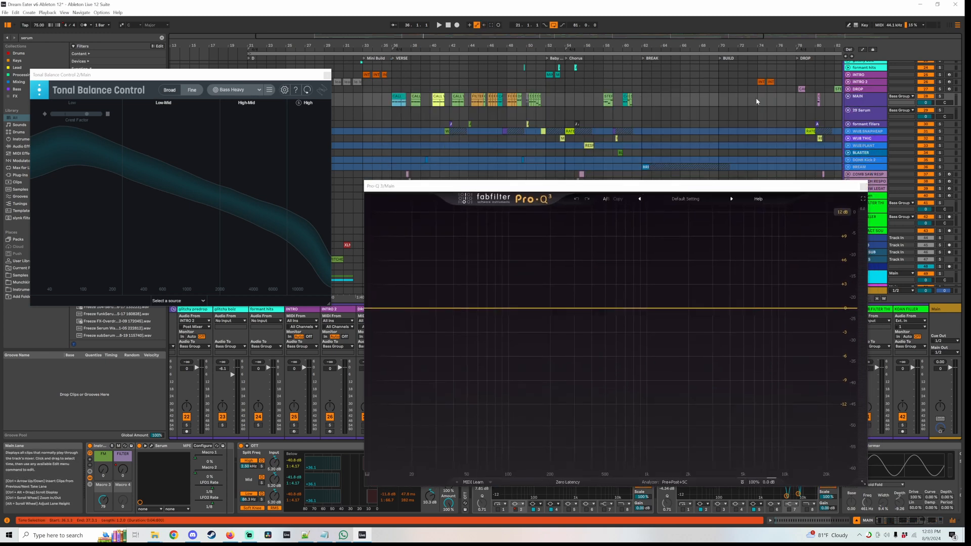
left_click(863, 50)
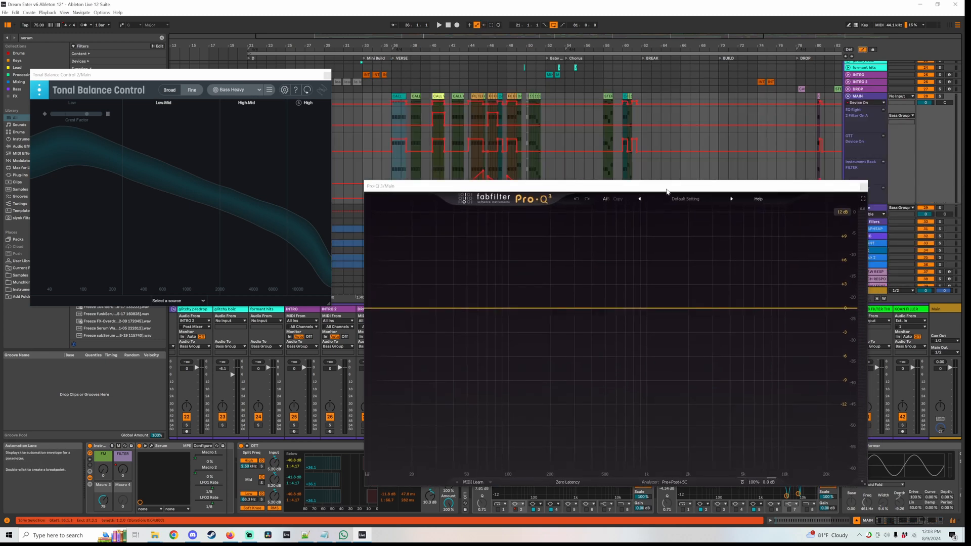
left_click_drag(666, 190, 964, 127)
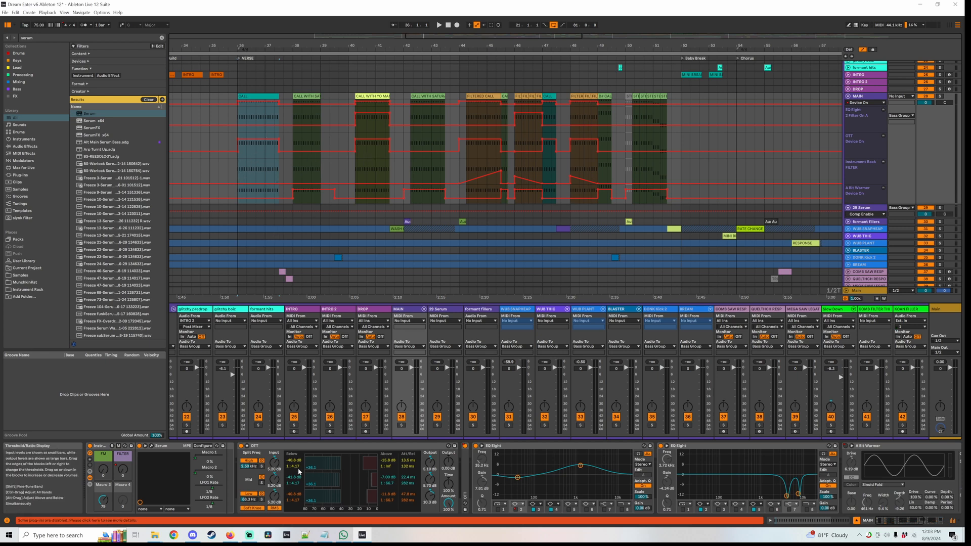
Select the MAIN track's Instrument Rack and audition the FILTERED CALL clip with its filter automation
left_click(105, 447)
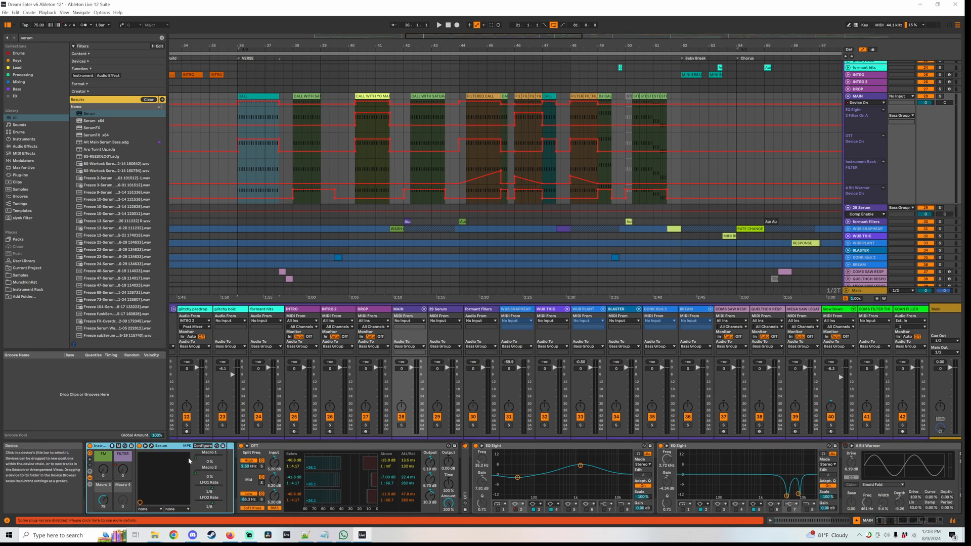
left_click(484, 95)
key("space")
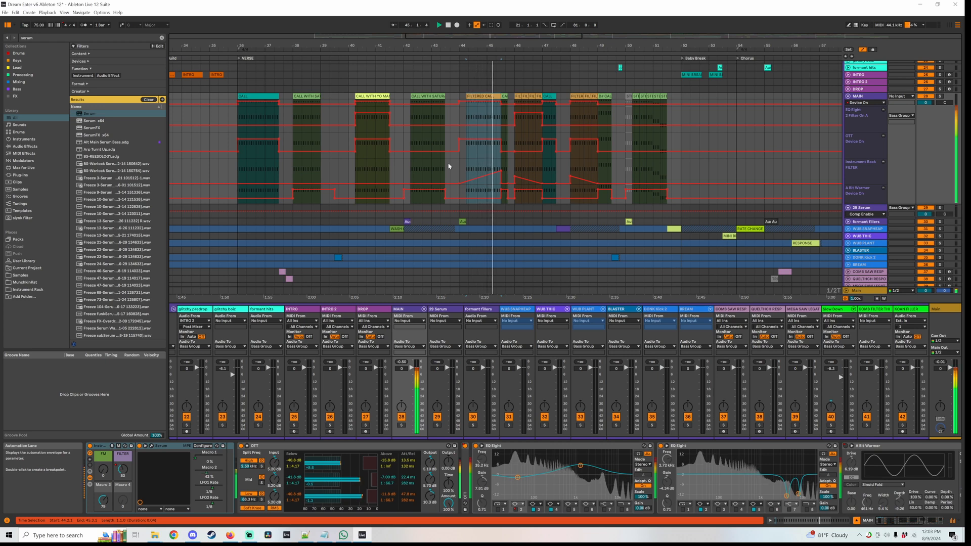
key("space")
Audition the CALL clip, compare it with the CALL WITH SATURATION clip, and bring up the A Bit Warmer device
left_click(260, 97)
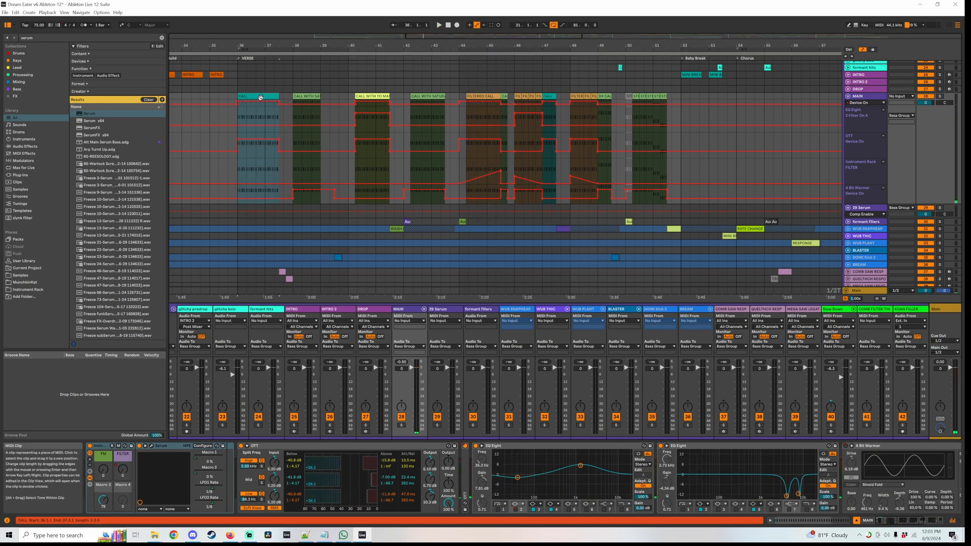
key("space")
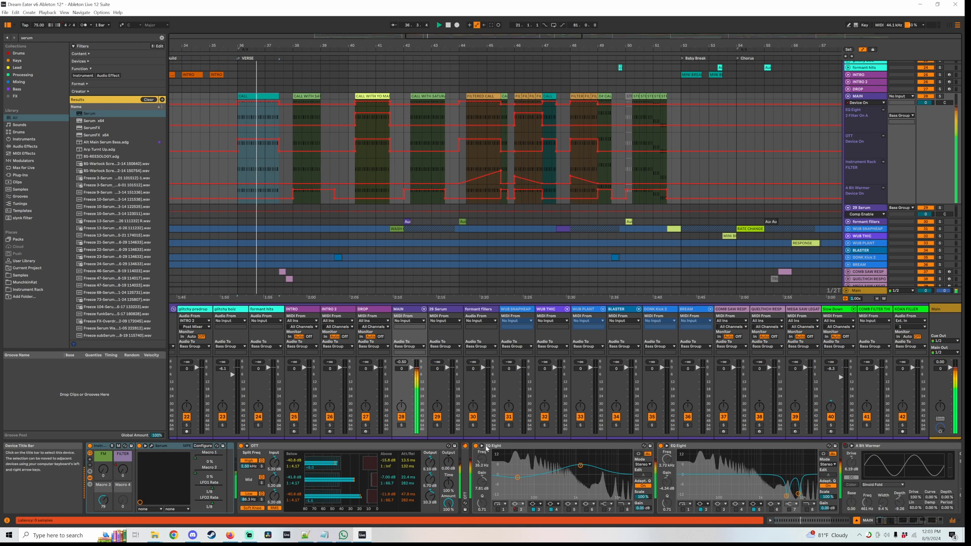
left_click(315, 95)
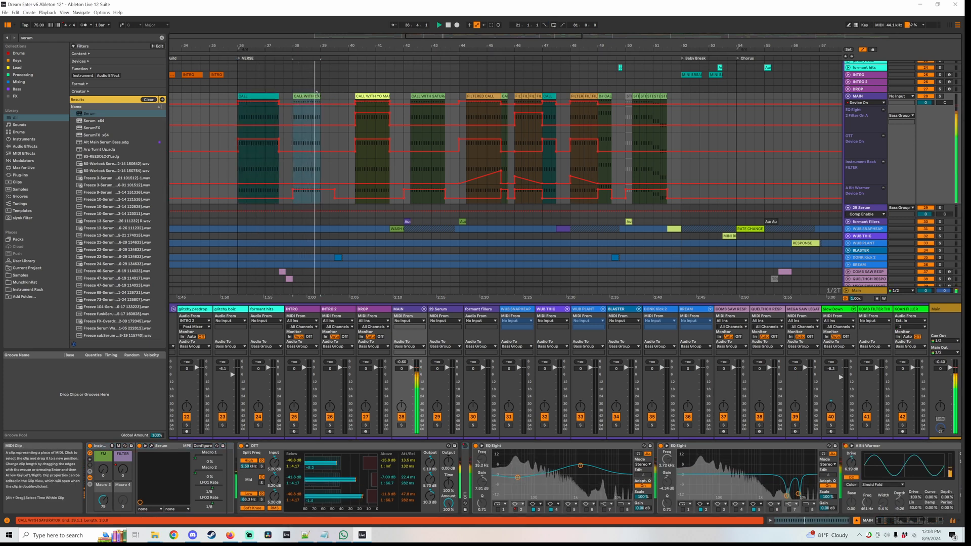
left_click(881, 446)
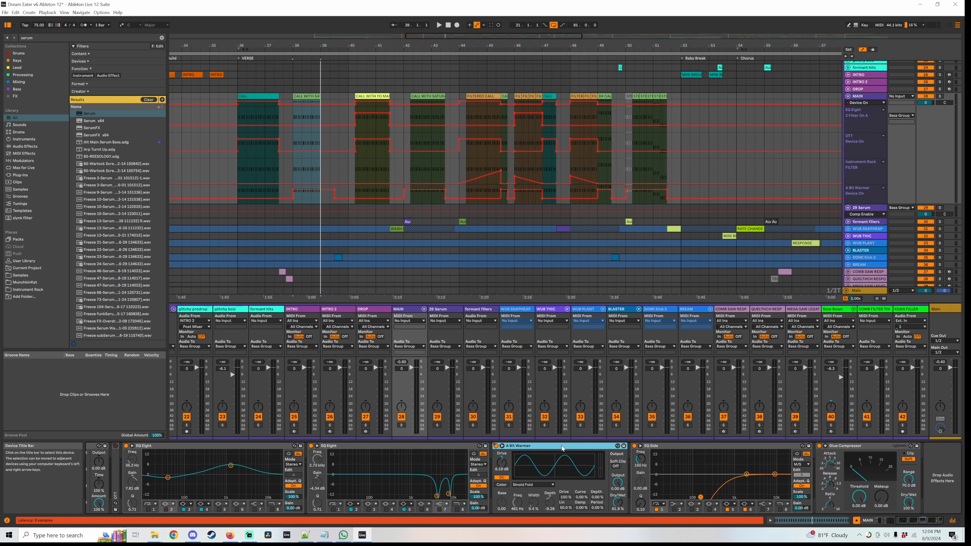